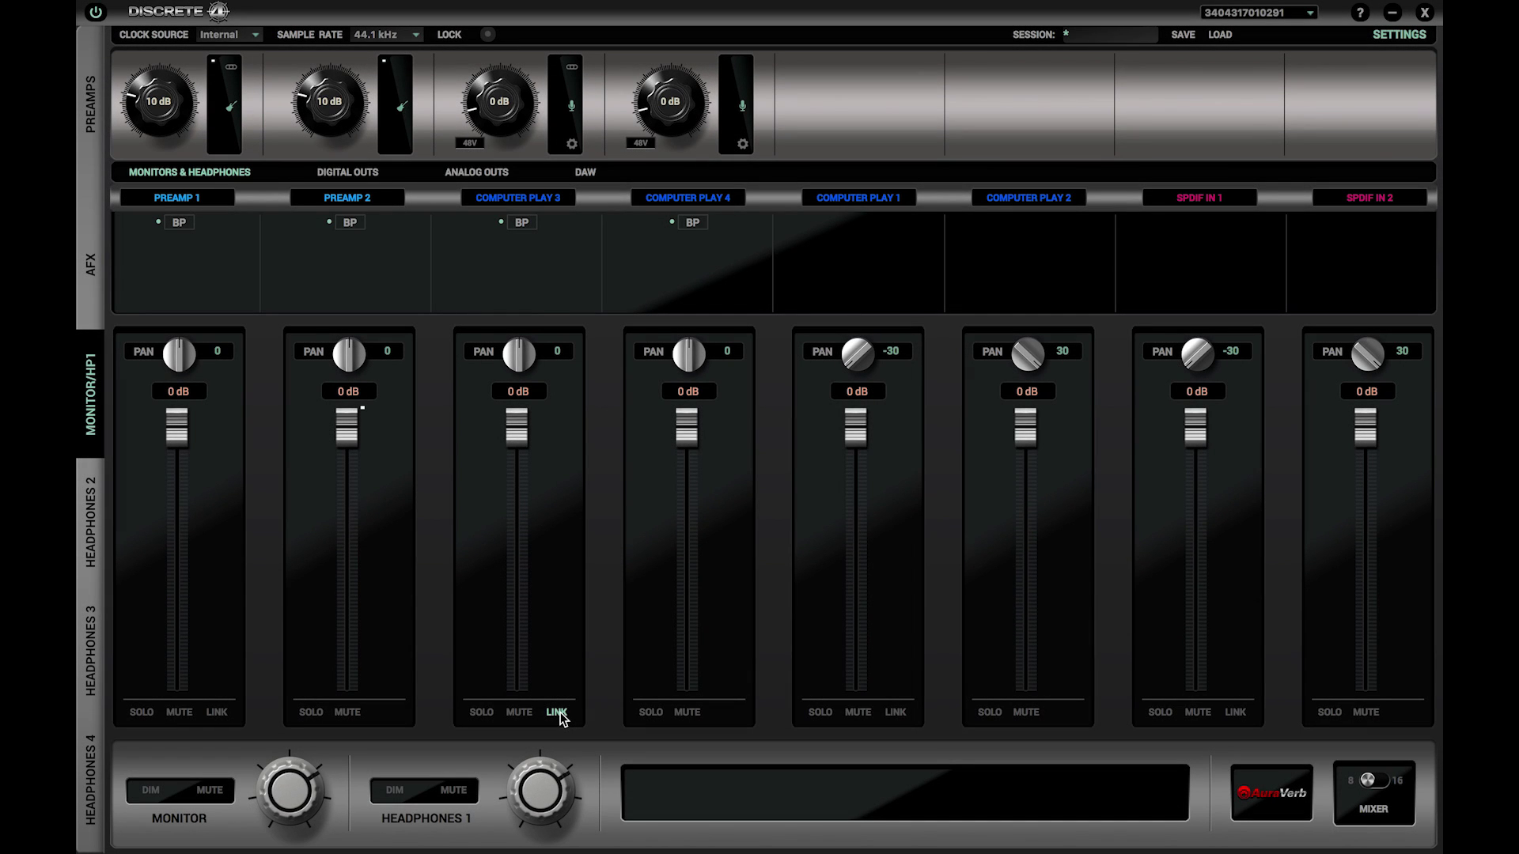
Add the Liverpool vintage compressor and the NEU-W492 vintage EQ to the linked Computer Play 3 and 4 channels' AFX rack.
{"action": "left_click", "coordinate": [539, 282]}
{"action": "left_click", "coordinate": [363, 330]}
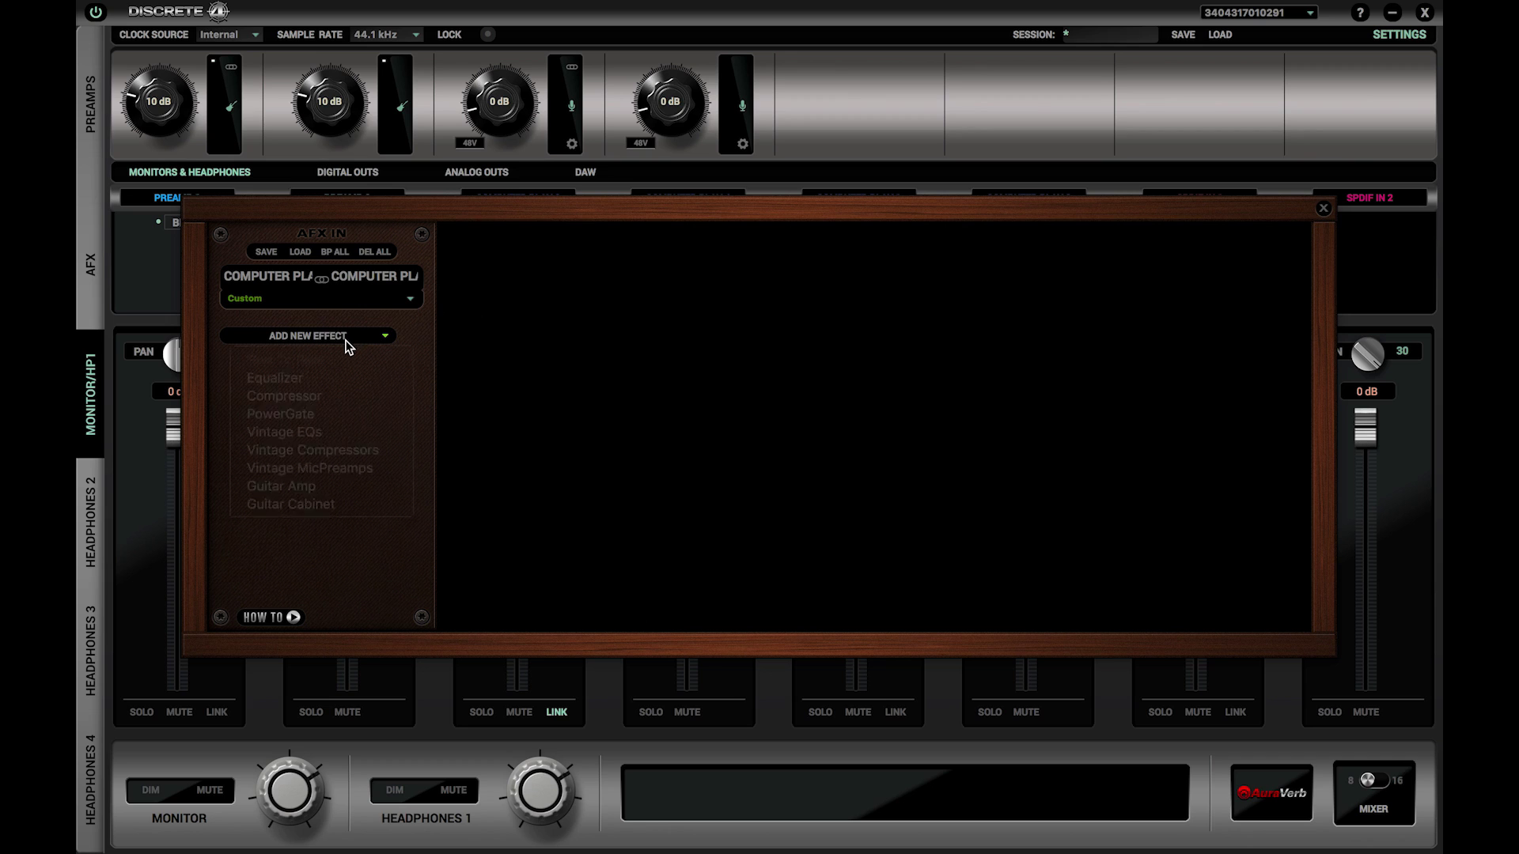
{"action": "mouse_move", "coordinate": [349, 448]}
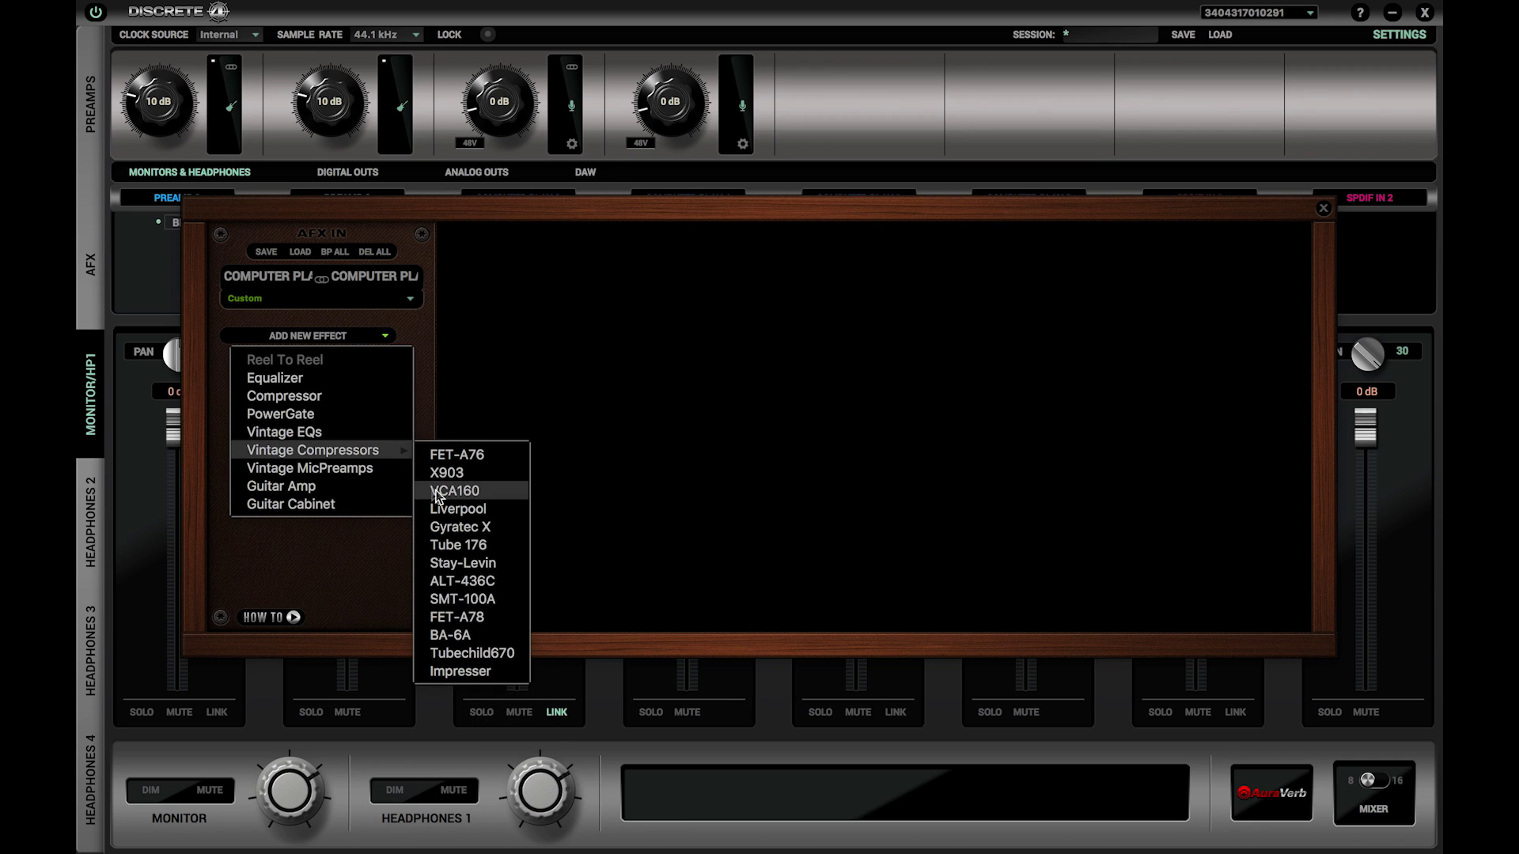
{"action": "left_click", "coordinate": [459, 509]}
{"action": "left_click", "coordinate": [363, 372]}
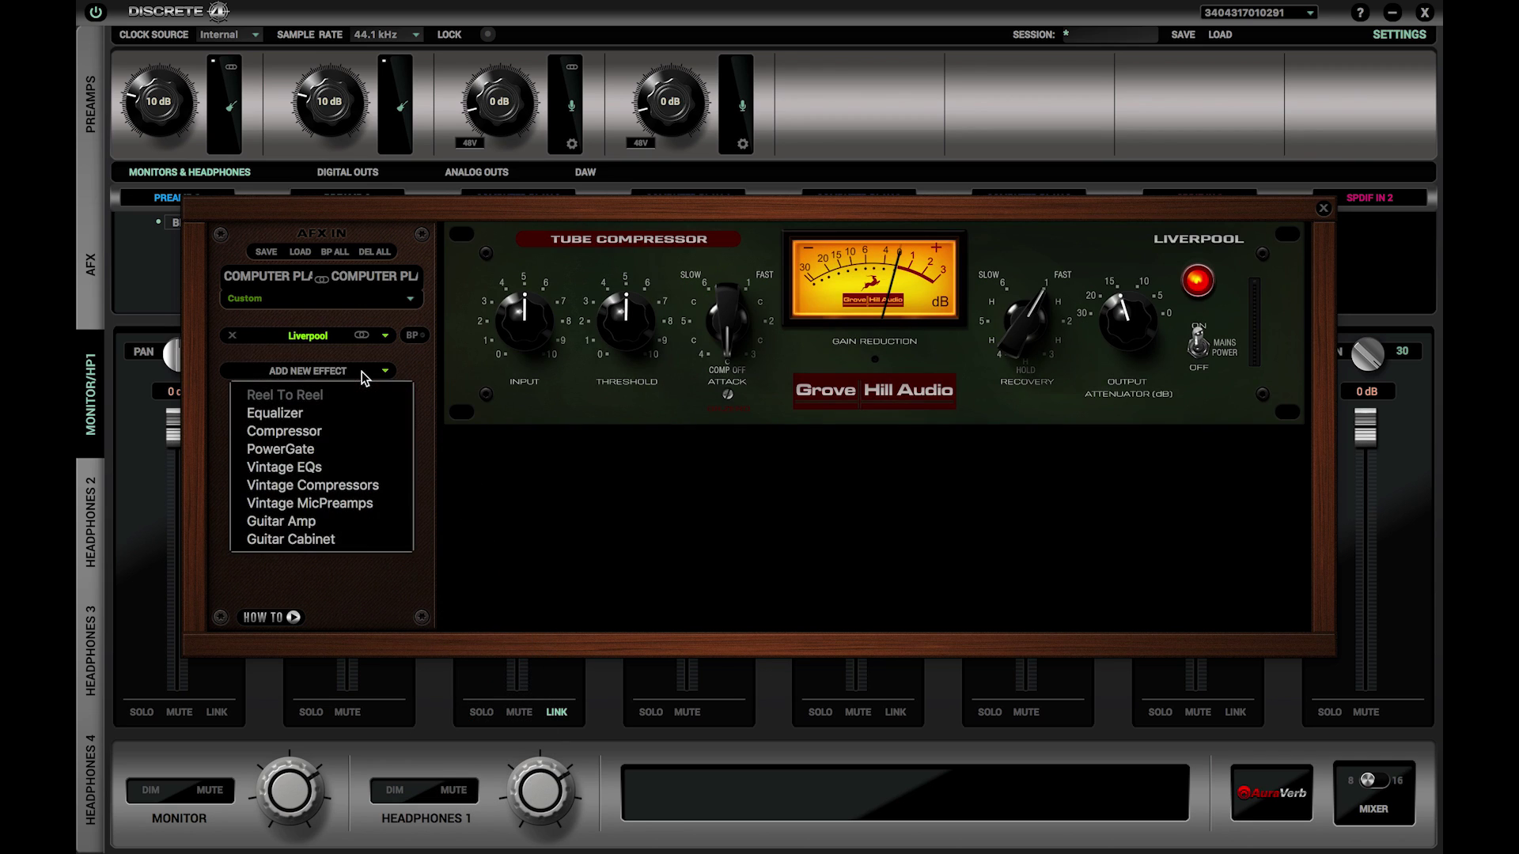
{"action": "mouse_move", "coordinate": [364, 472]}
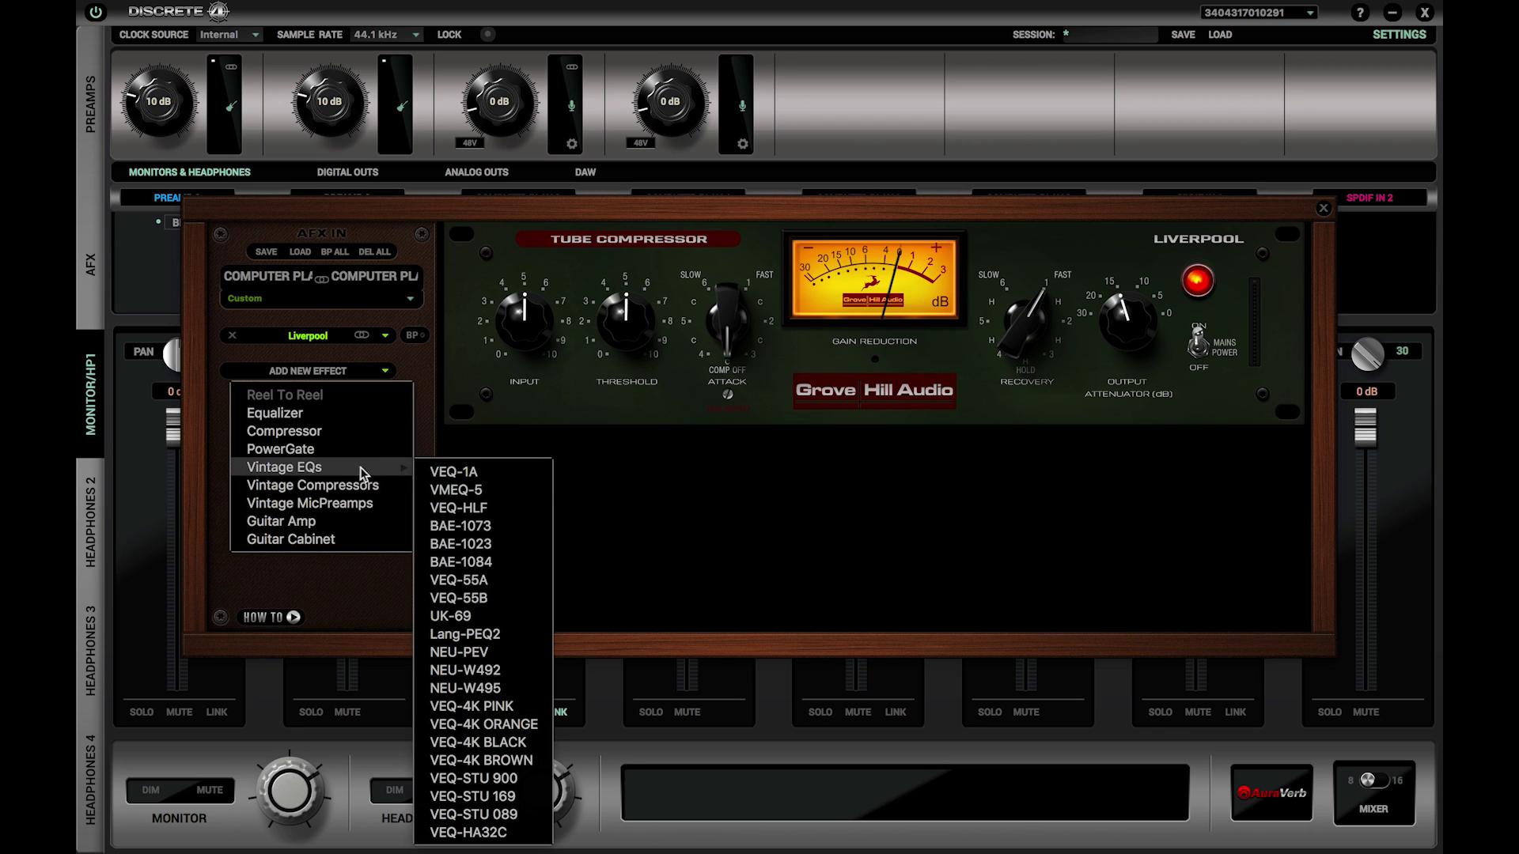
{"action": "left_click", "coordinate": [496, 670]}
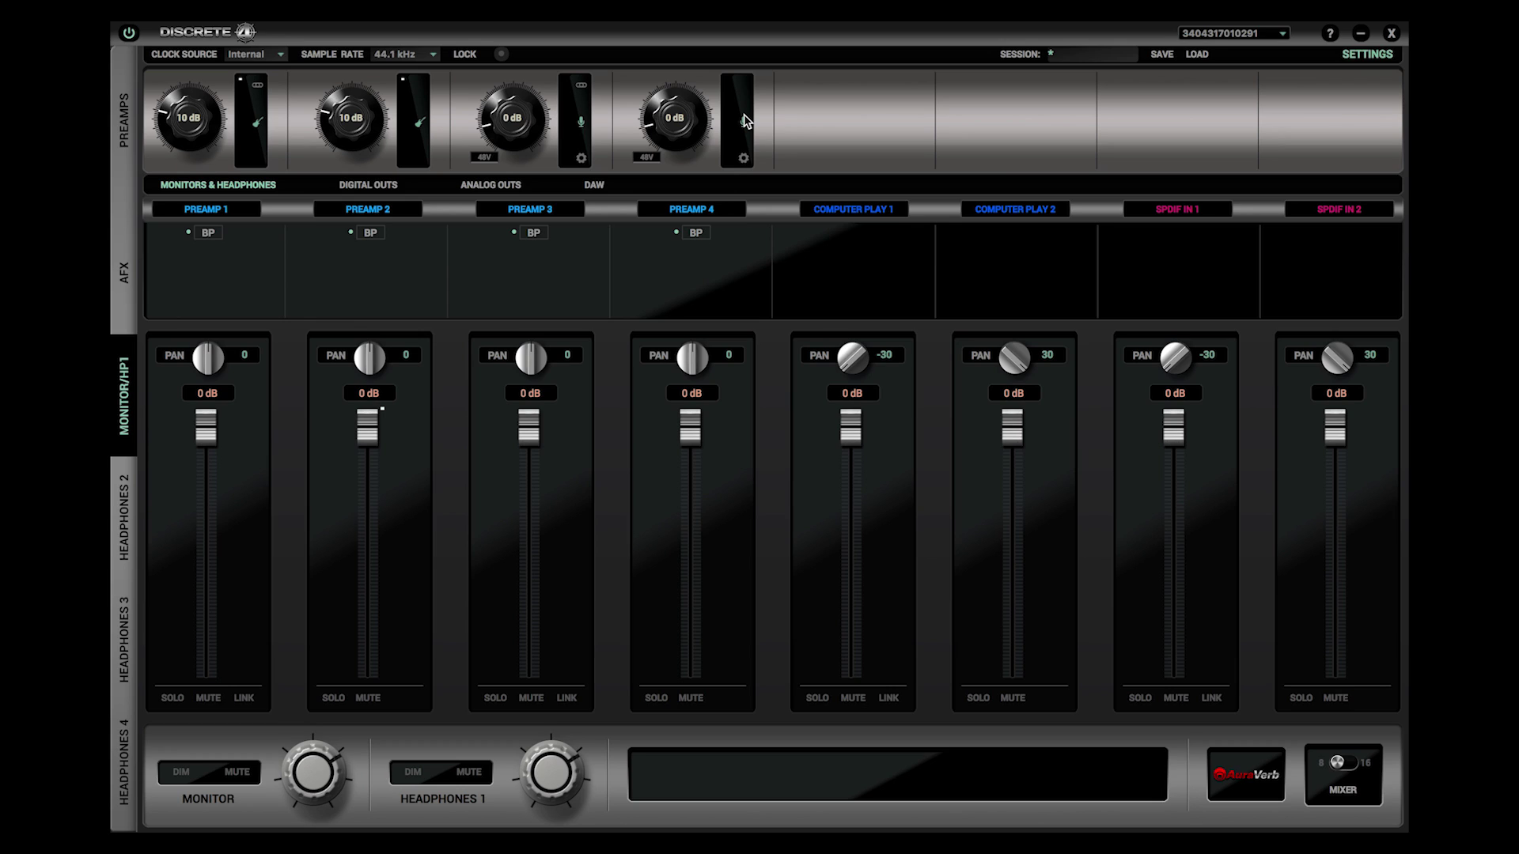
In the DAW routing, assign Computer Play 3 and Computer Play 4 as the sources of the third and fourth AFX channels.
{"action": "left_click", "coordinate": [594, 186]}
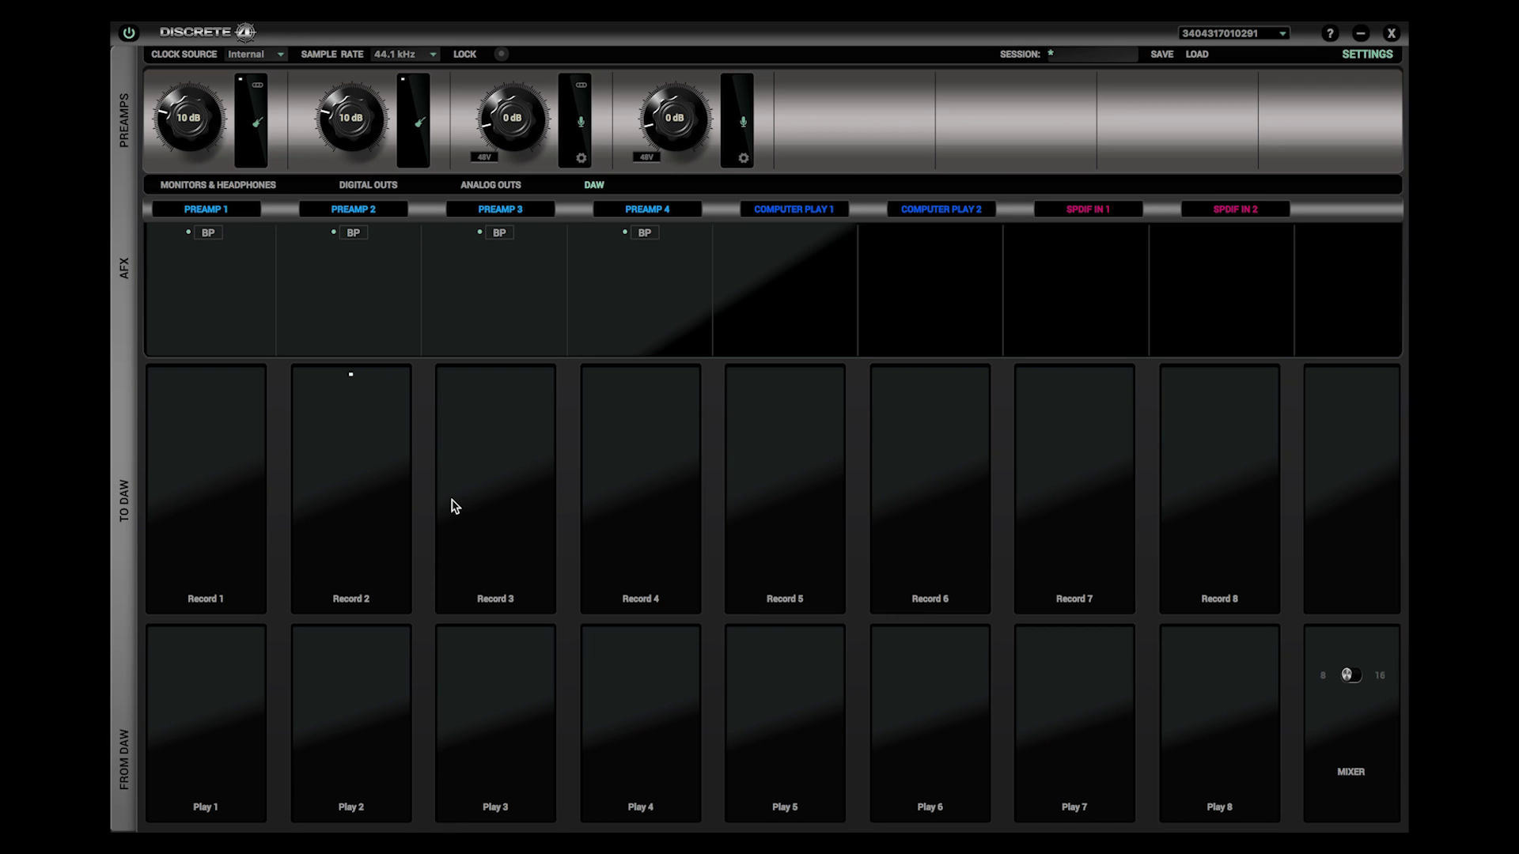
{"action": "left_click", "coordinate": [499, 212]}
{"action": "mouse_move", "coordinate": [538, 267]}
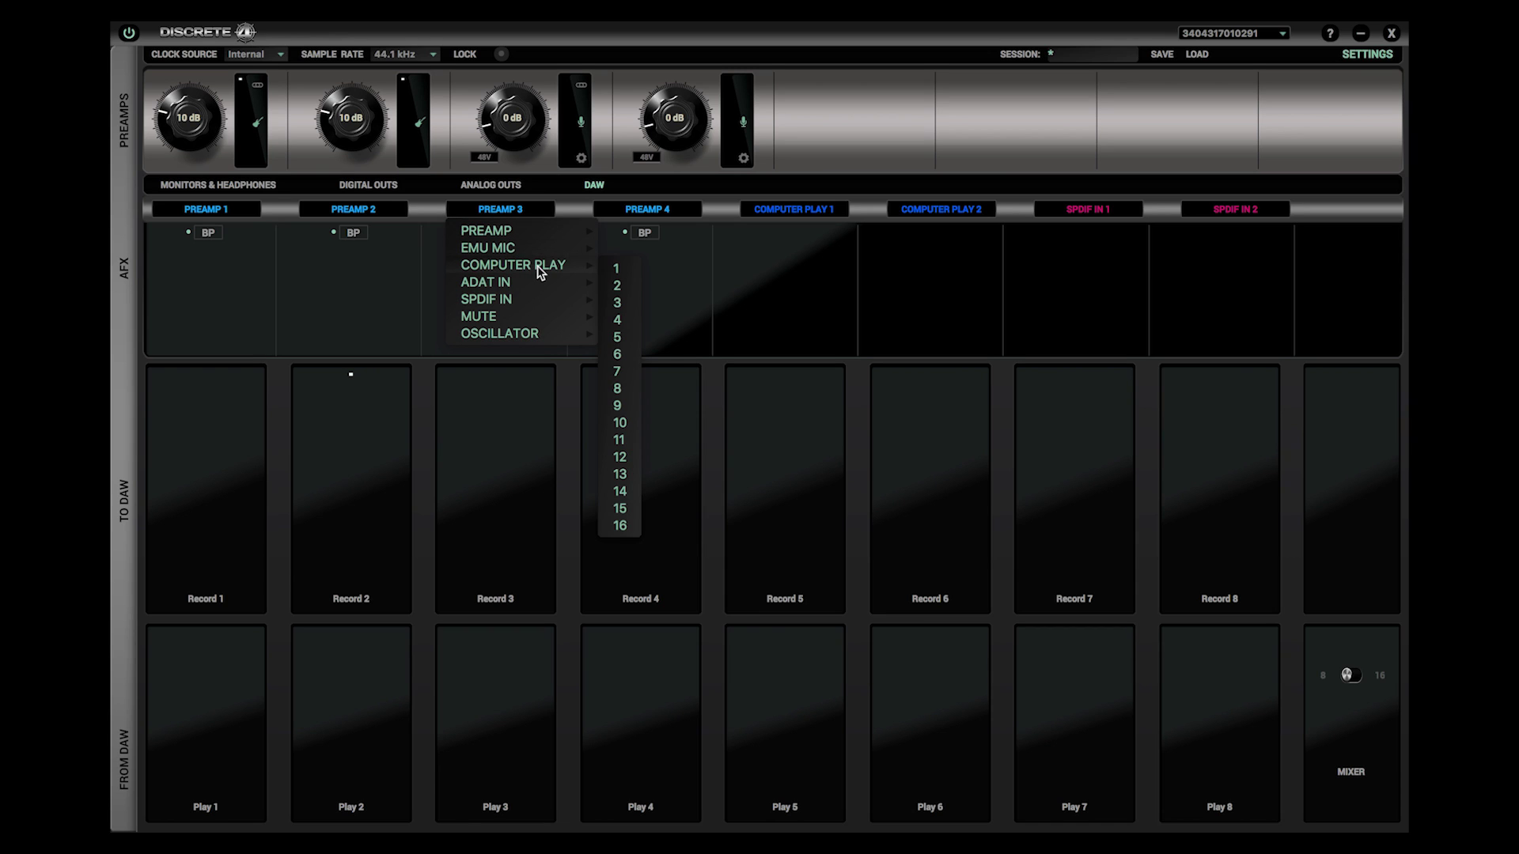
{"action": "left_click", "coordinate": [617, 302]}
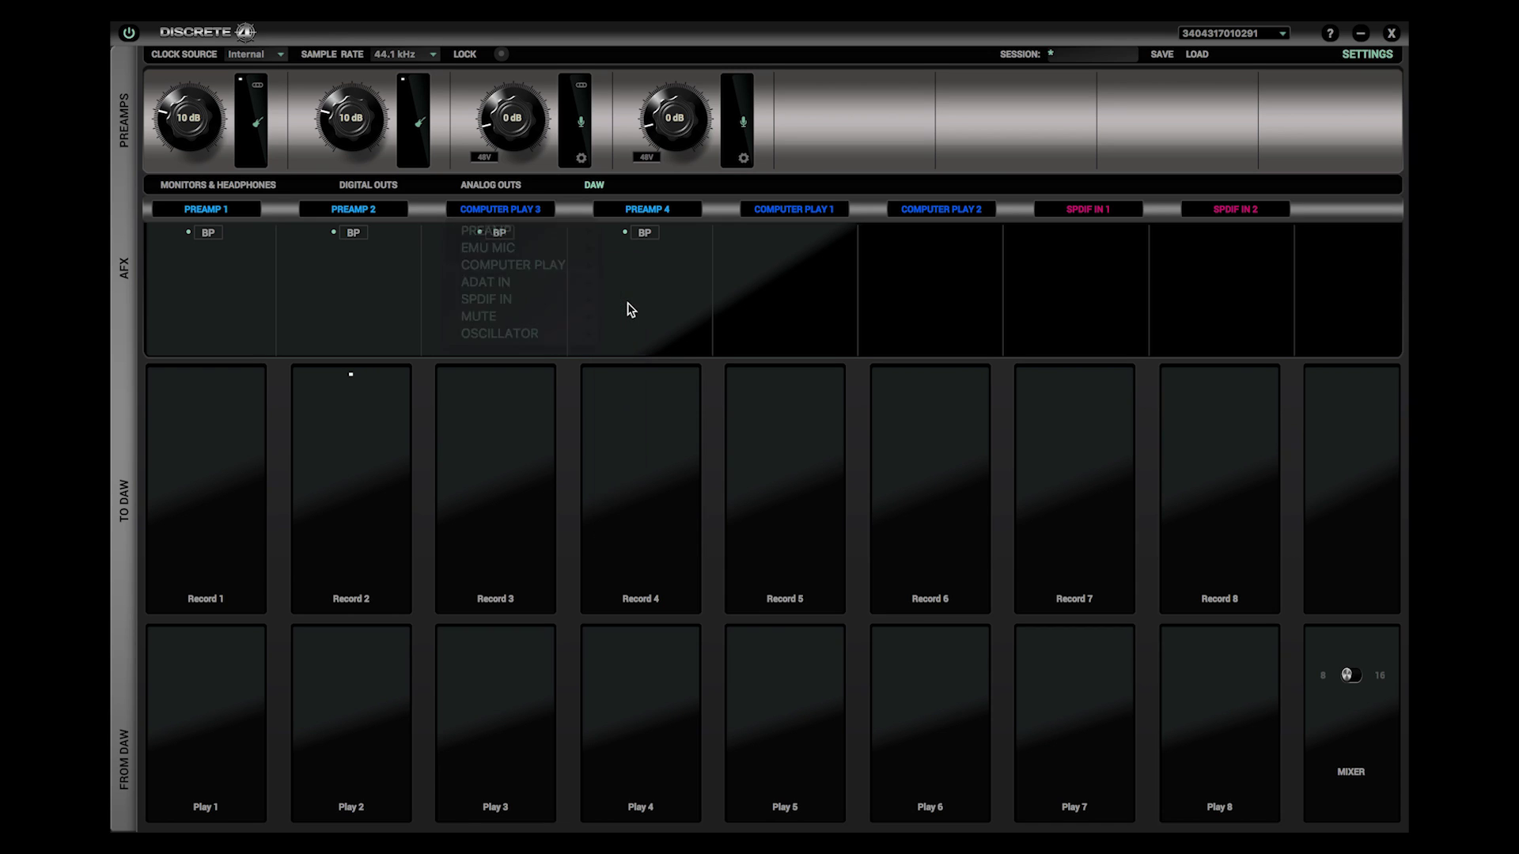
{"action": "left_click", "coordinate": [667, 212]}
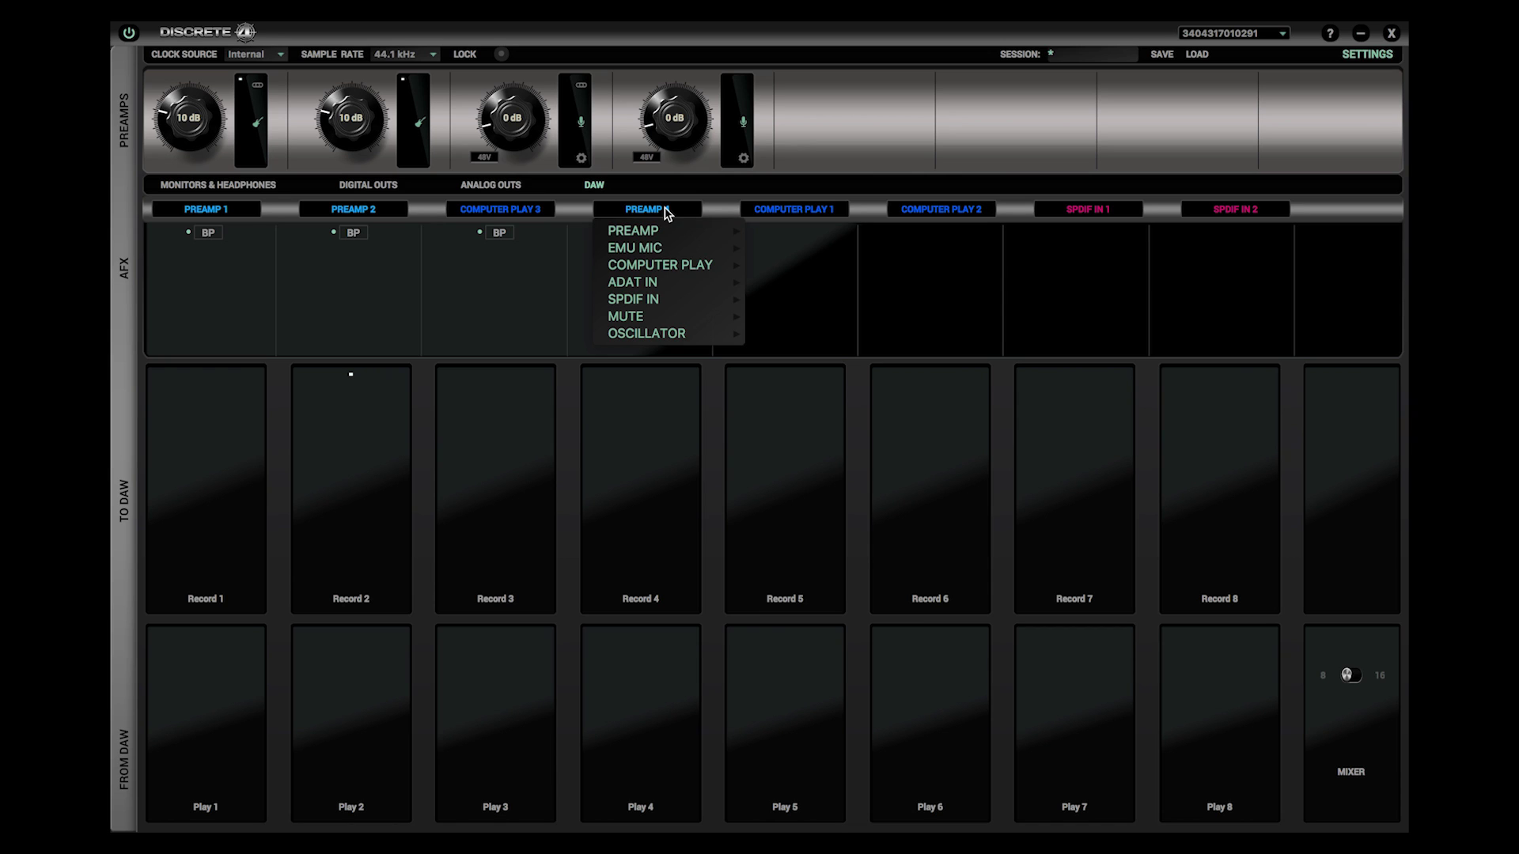
{"action": "mouse_move", "coordinate": [688, 268]}
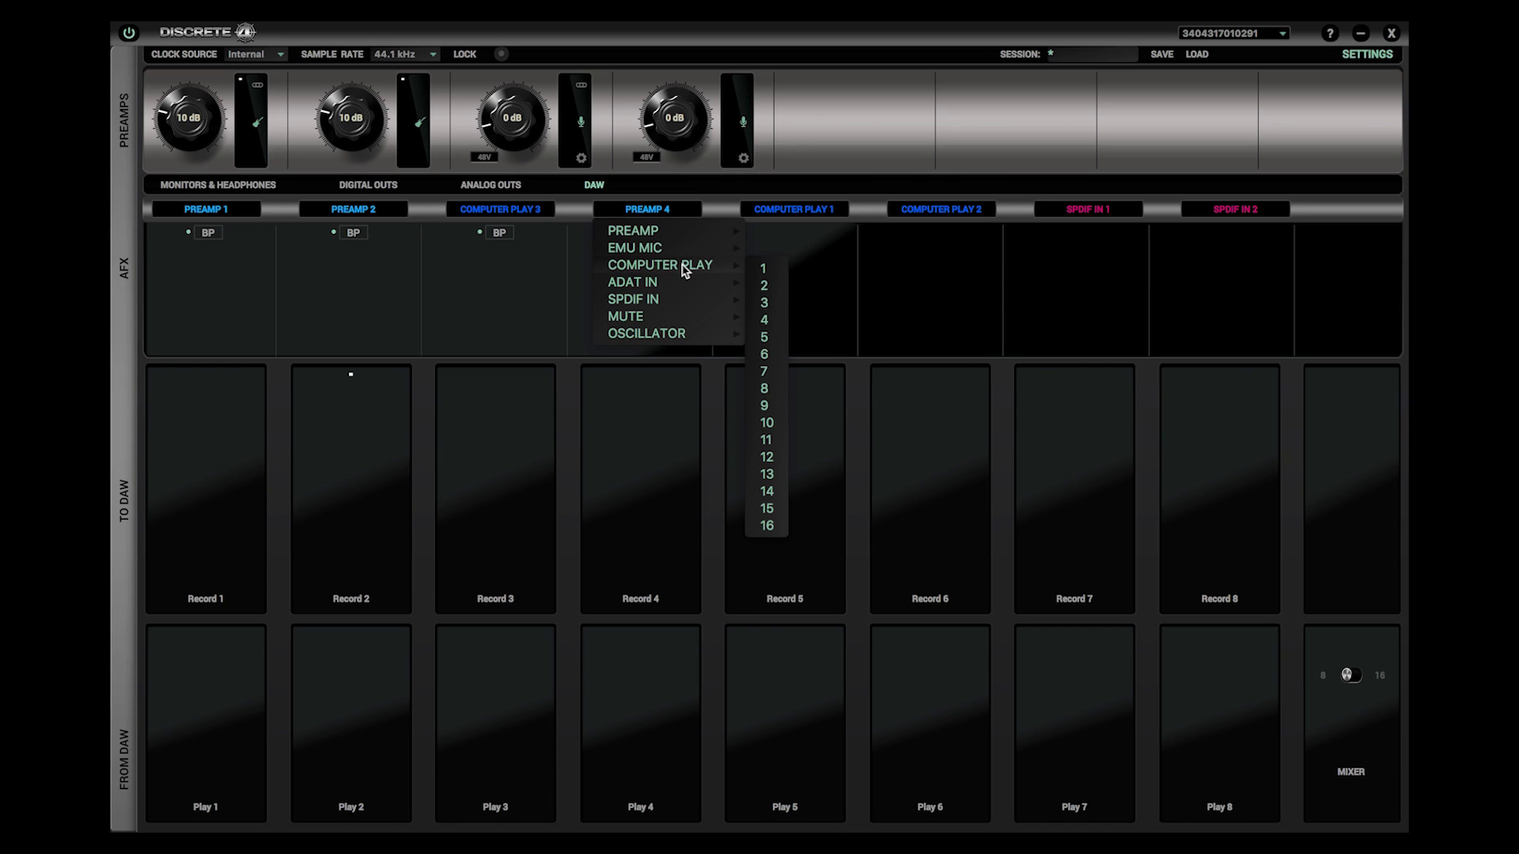
{"action": "left_click", "coordinate": [777, 322]}
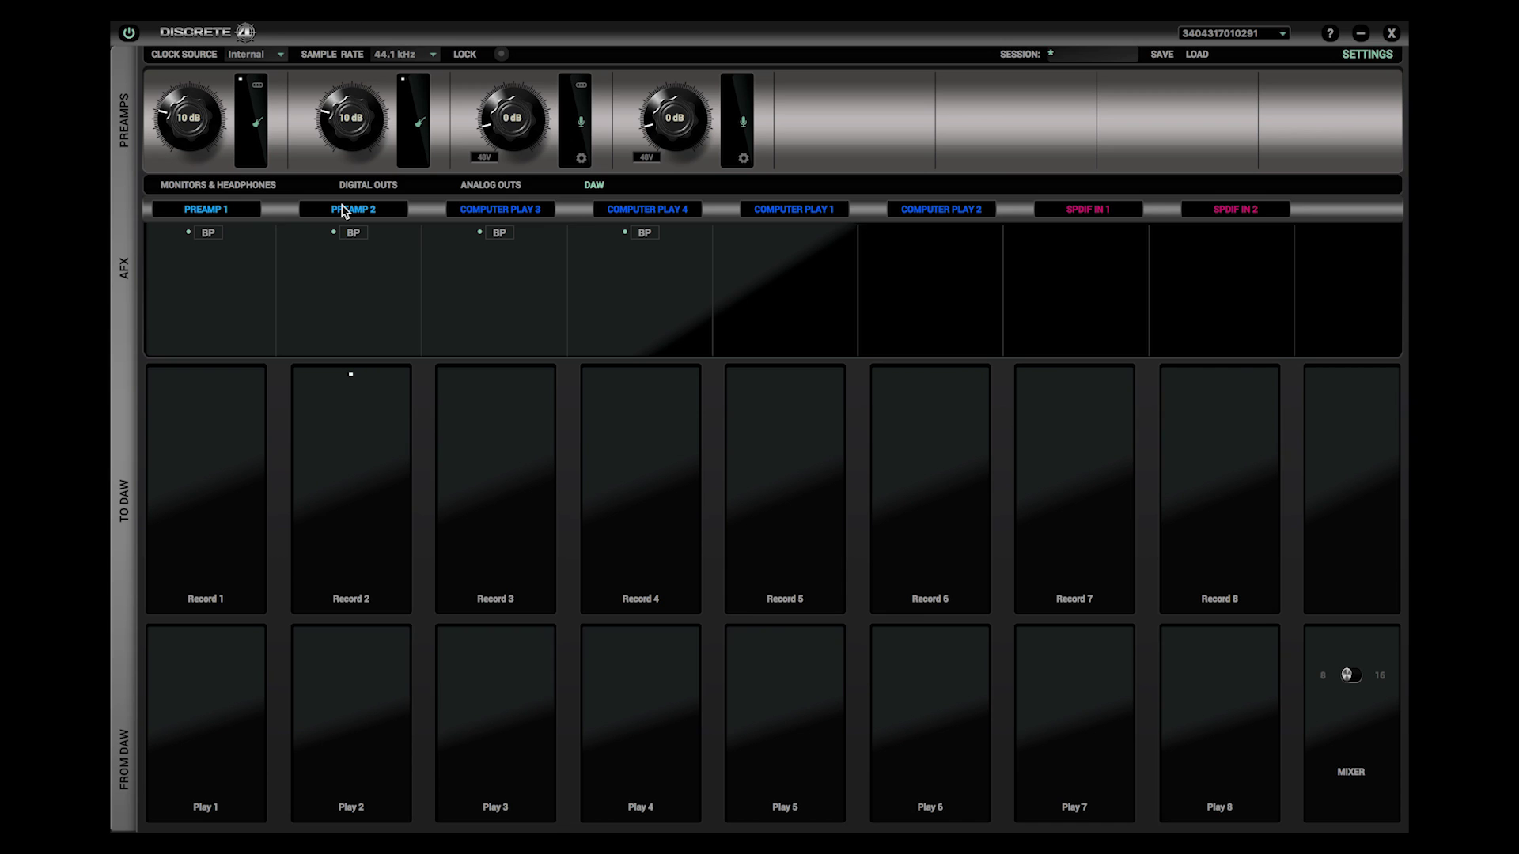
Link the Computer Play 3 and 4 channels in the monitor and headphone mixer and open their AFX rack.
{"action": "left_click", "coordinate": [267, 187]}
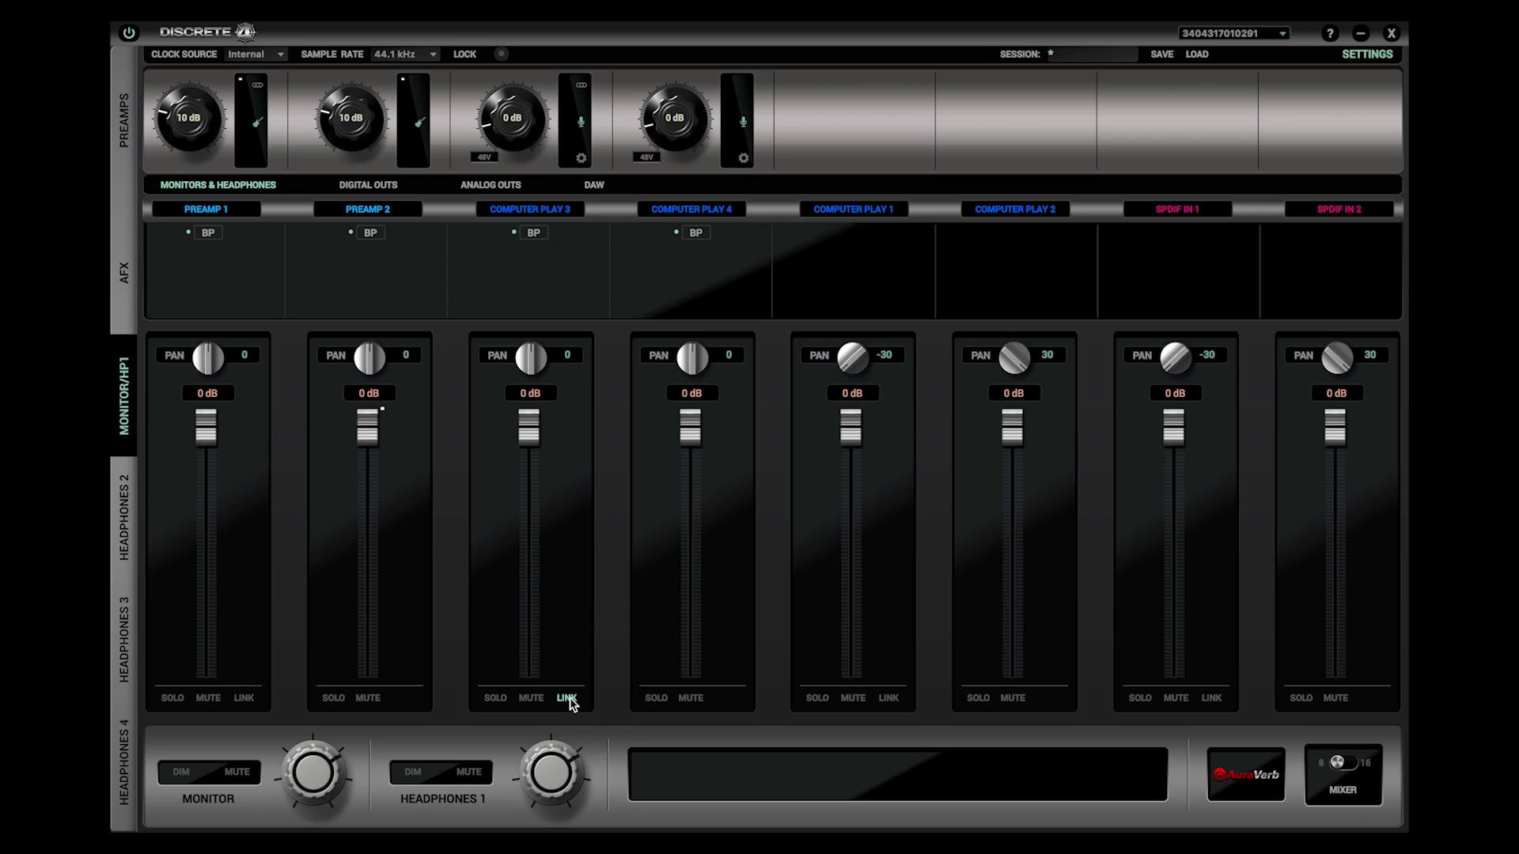
{"action": "left_click", "coordinate": [567, 699]}
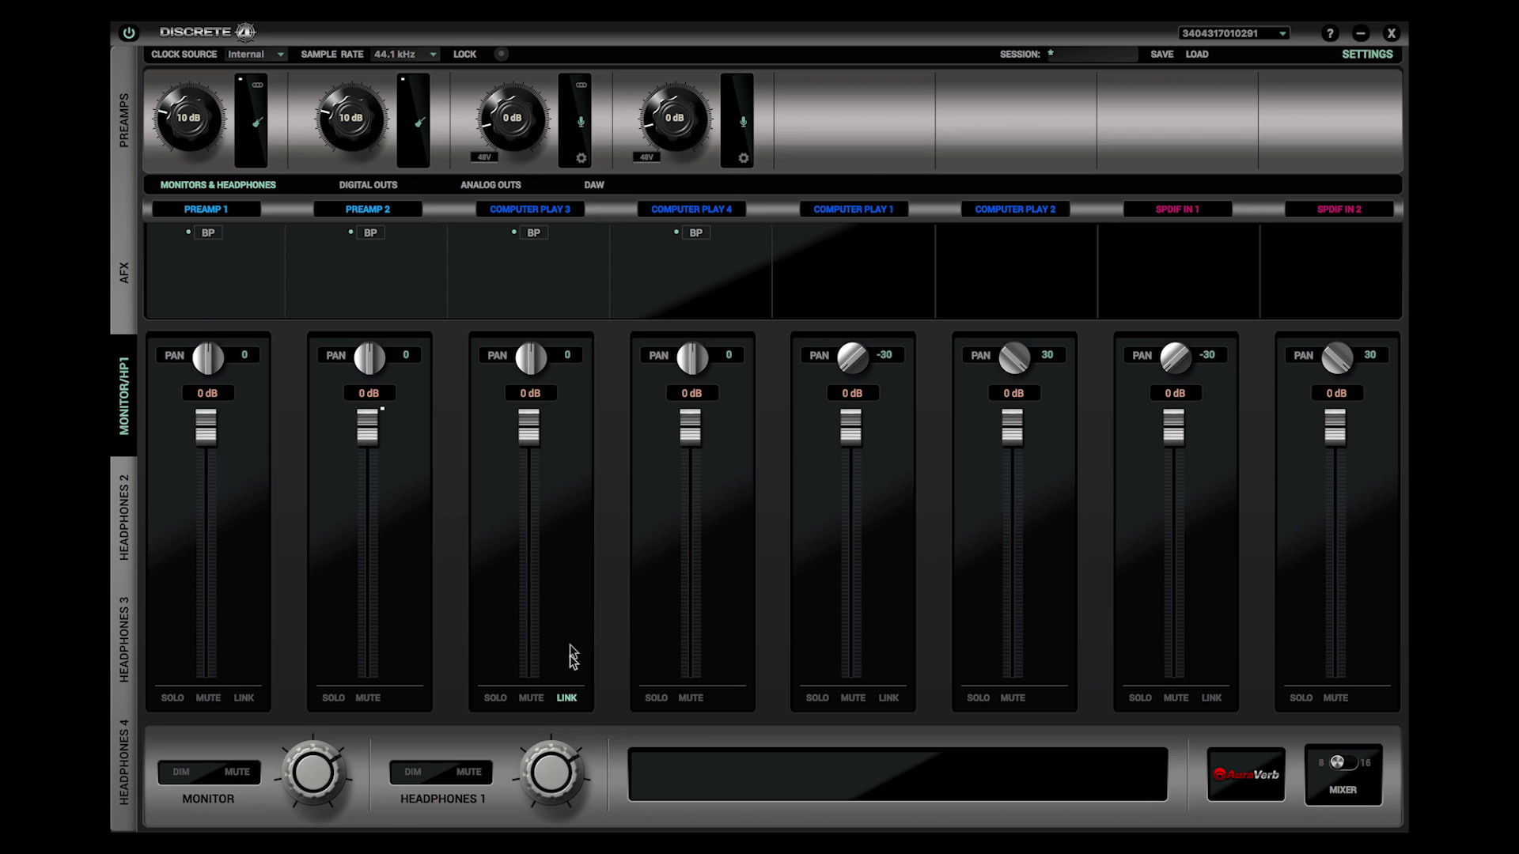
{"action": "left_click", "coordinate": [552, 292]}
Load the Liverpool vintage compressor followed by the NEU-W492 vintage EQ into the linked channels' effect rack.
{"action": "left_click", "coordinate": [368, 342]}
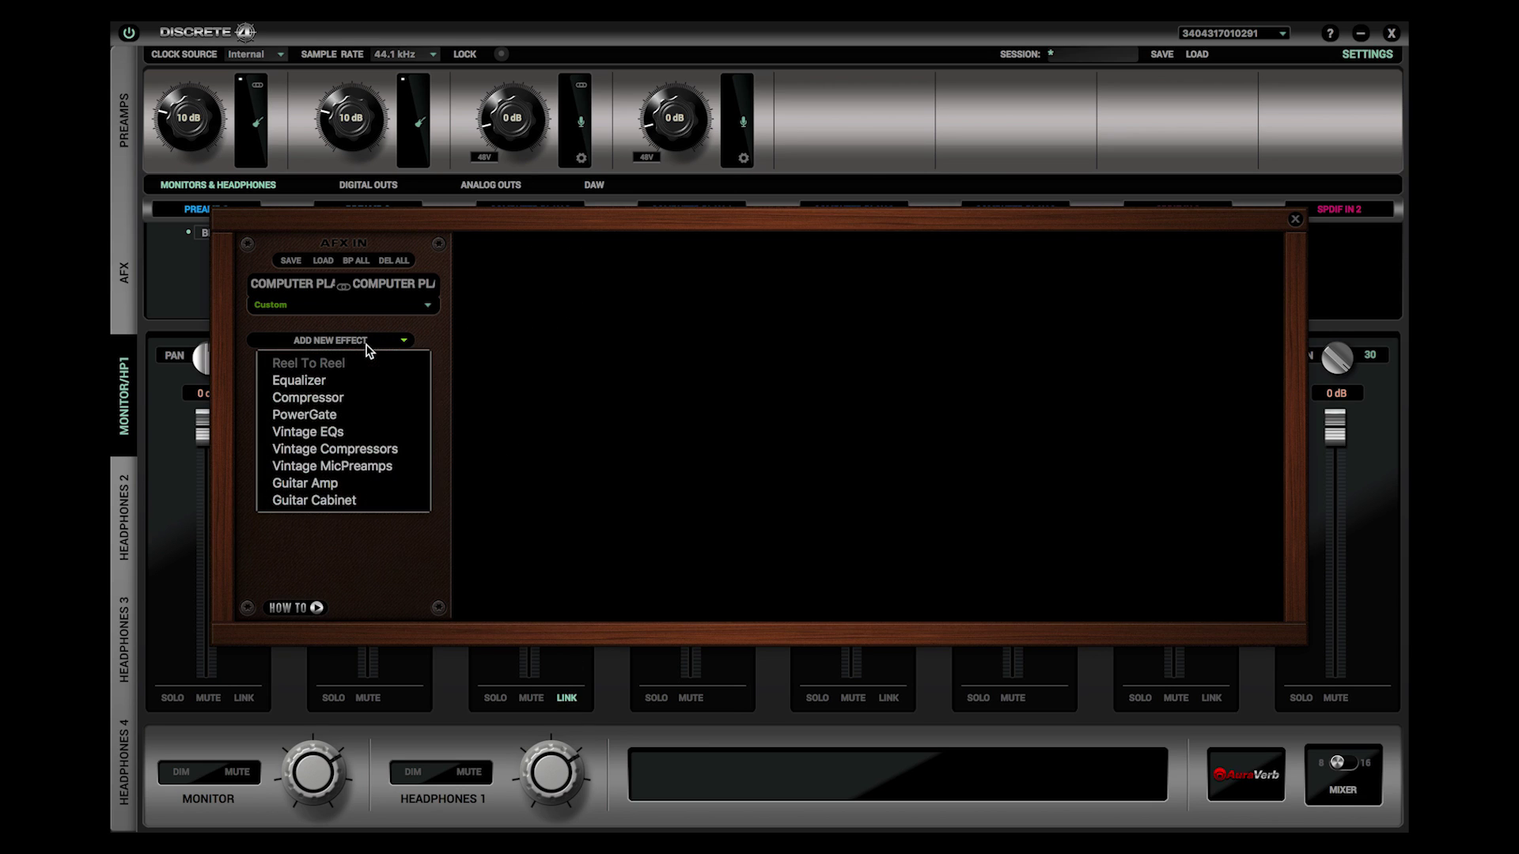
{"action": "mouse_move", "coordinate": [368, 448]}
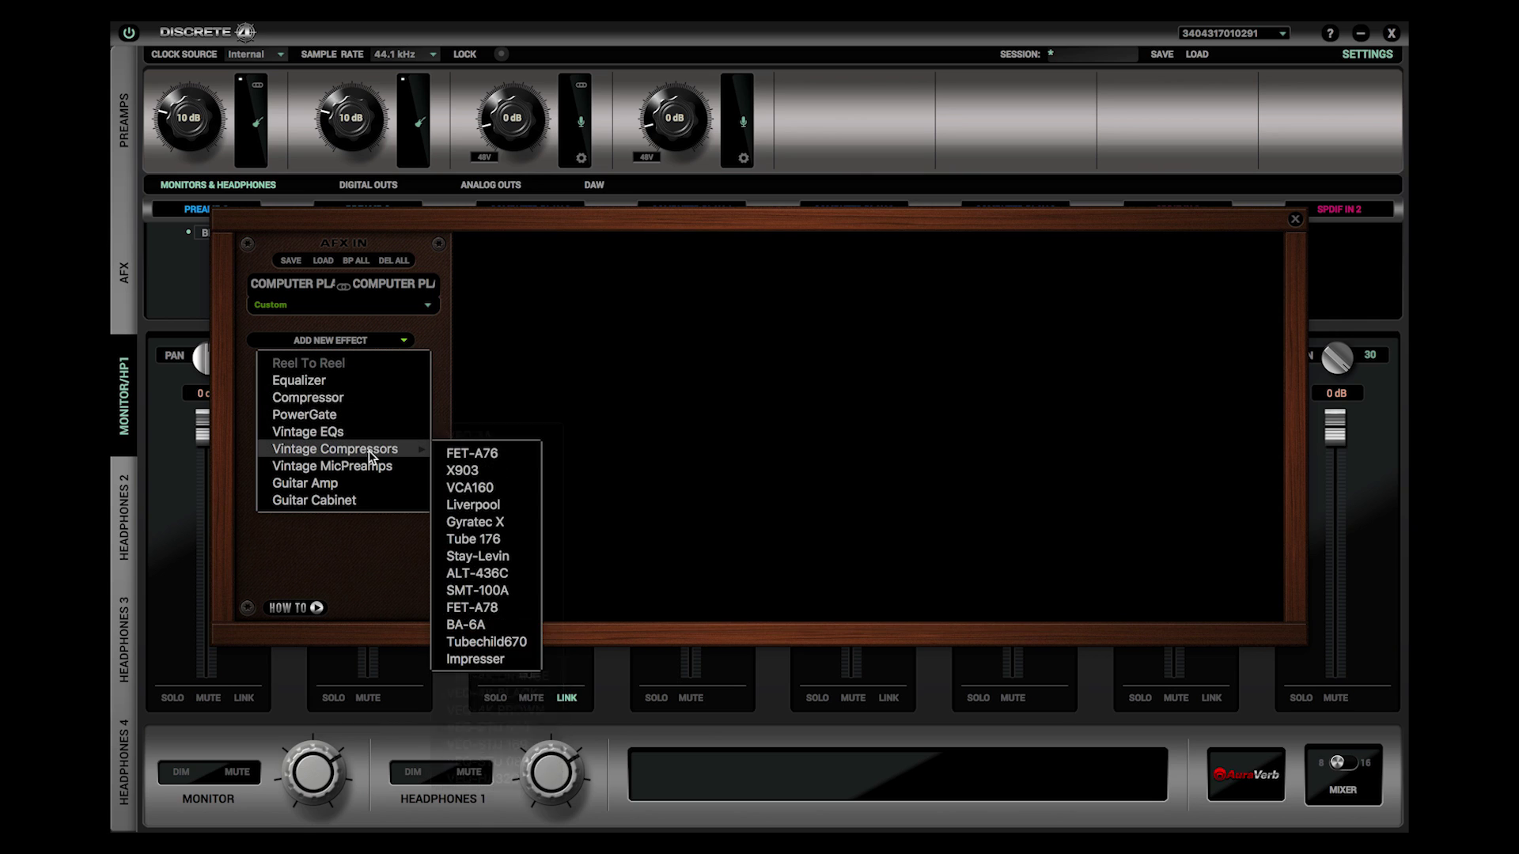
{"action": "left_click", "coordinate": [472, 505]}
{"action": "left_click", "coordinate": [385, 375]}
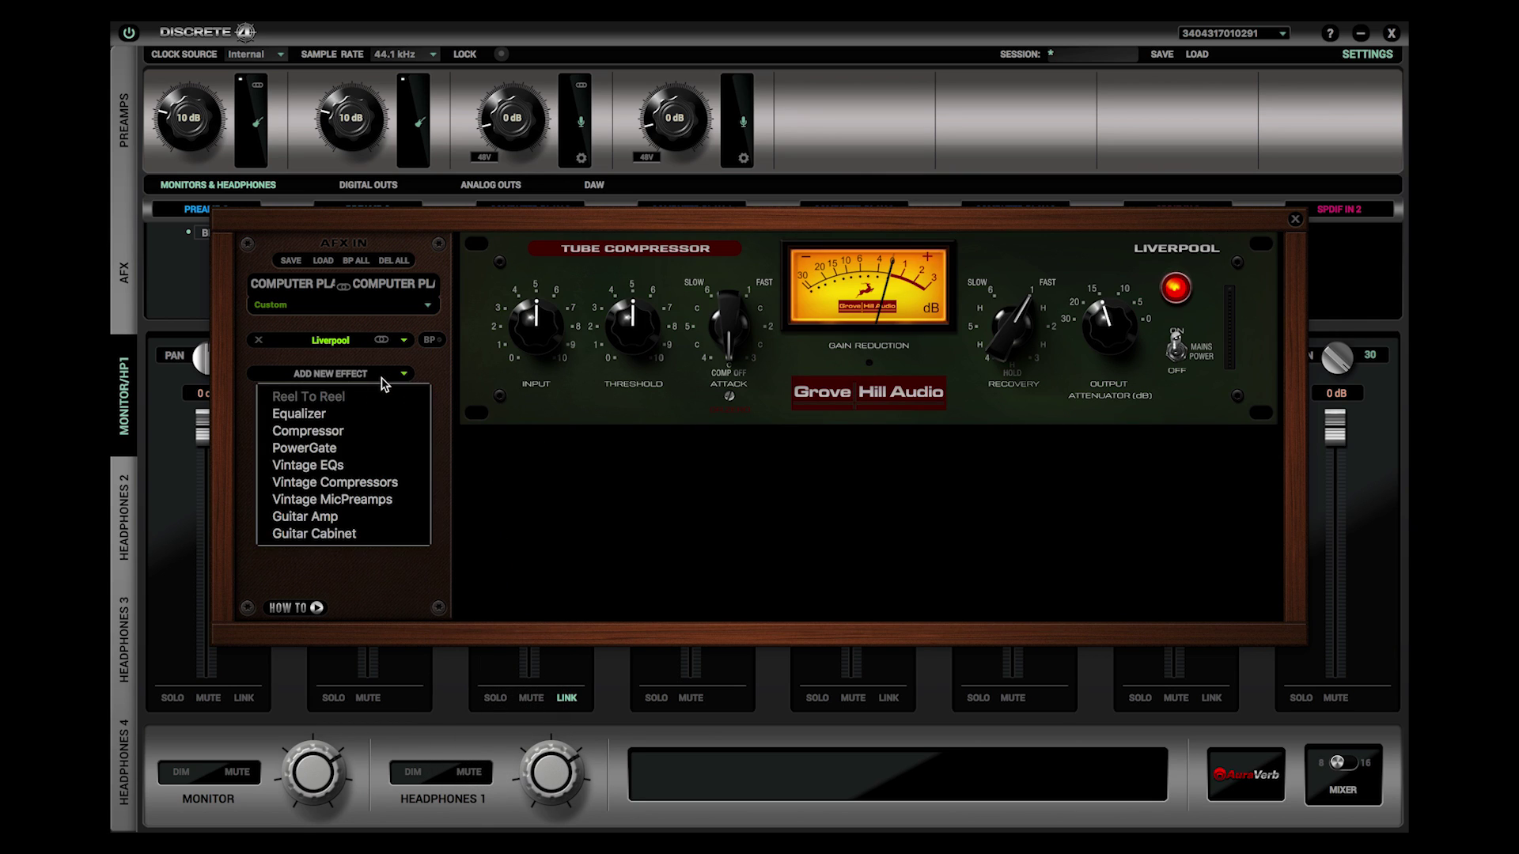
{"action": "mouse_move", "coordinate": [380, 467]}
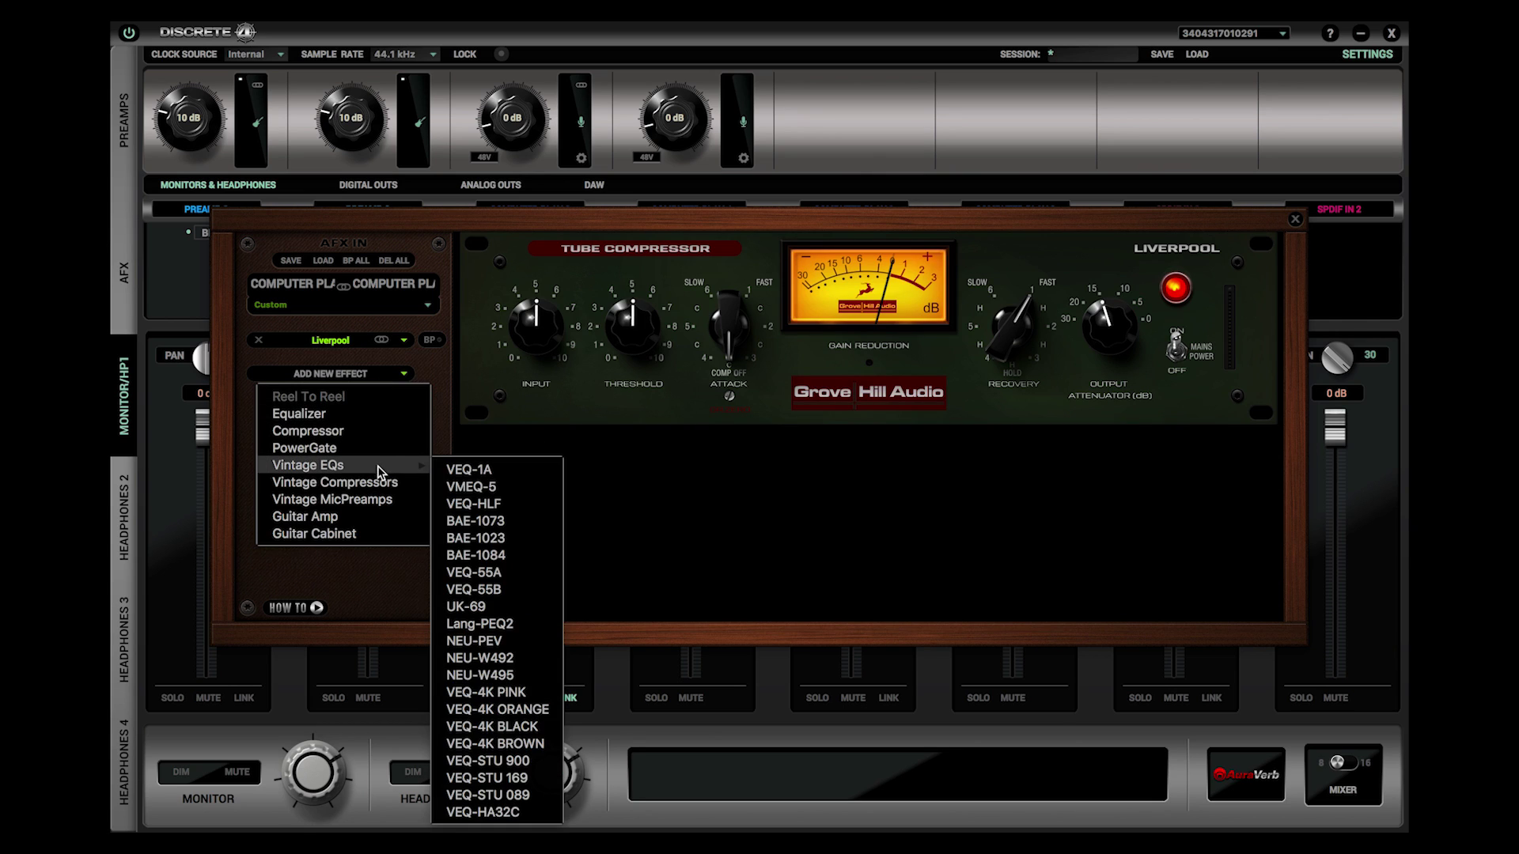
{"action": "left_click", "coordinate": [507, 660]}
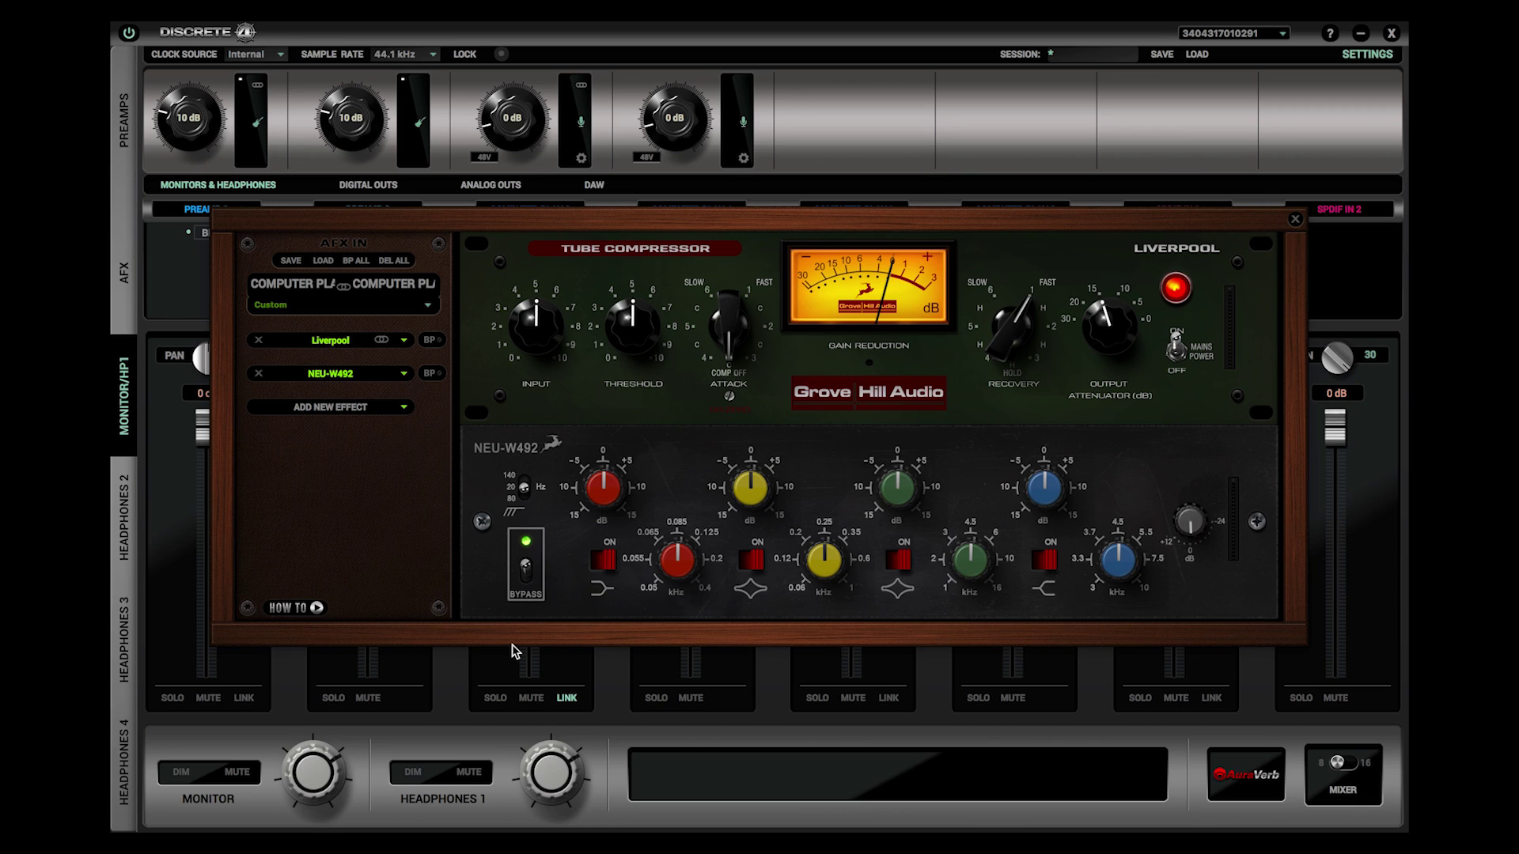
{"action": "left_click", "coordinate": [731, 204]}
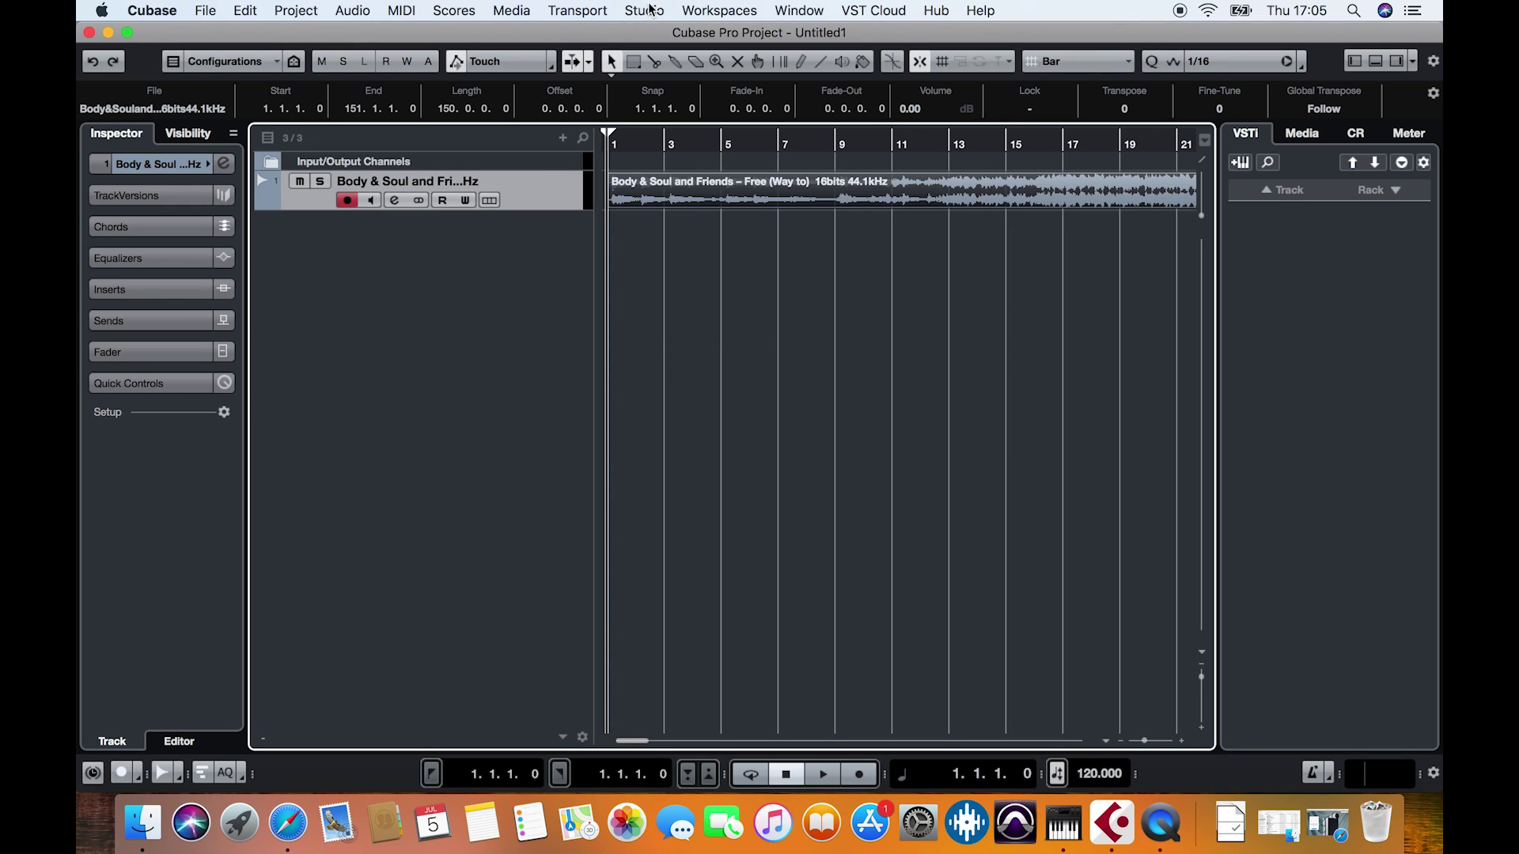
In Cubase's Audio Connections, add a stereo external effect named AntelopeAudio.
{"action": "left_click", "coordinate": [644, 10]}
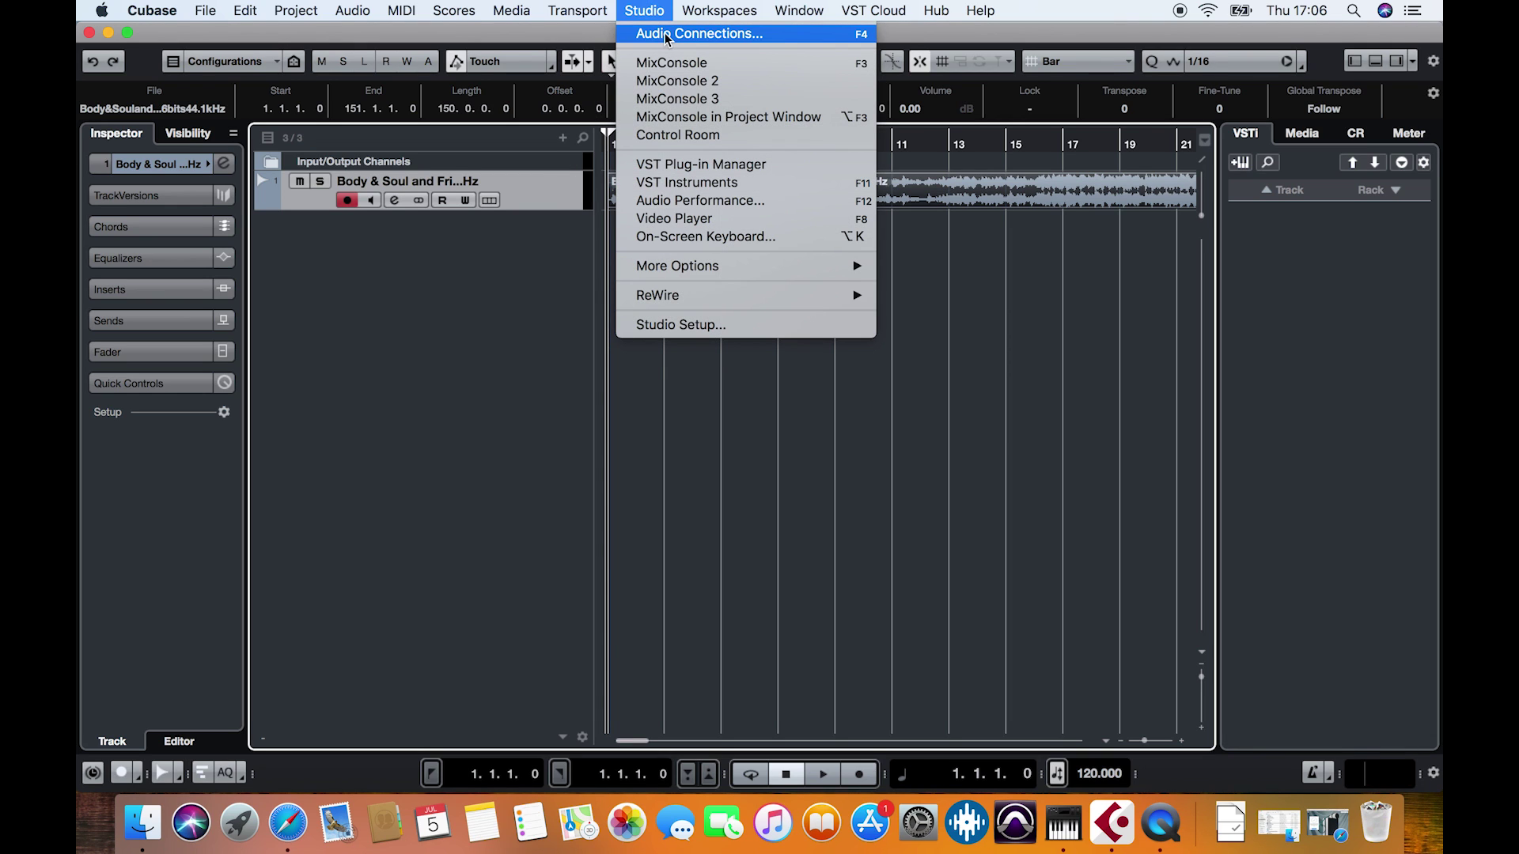
{"action": "left_click", "coordinate": [667, 36]}
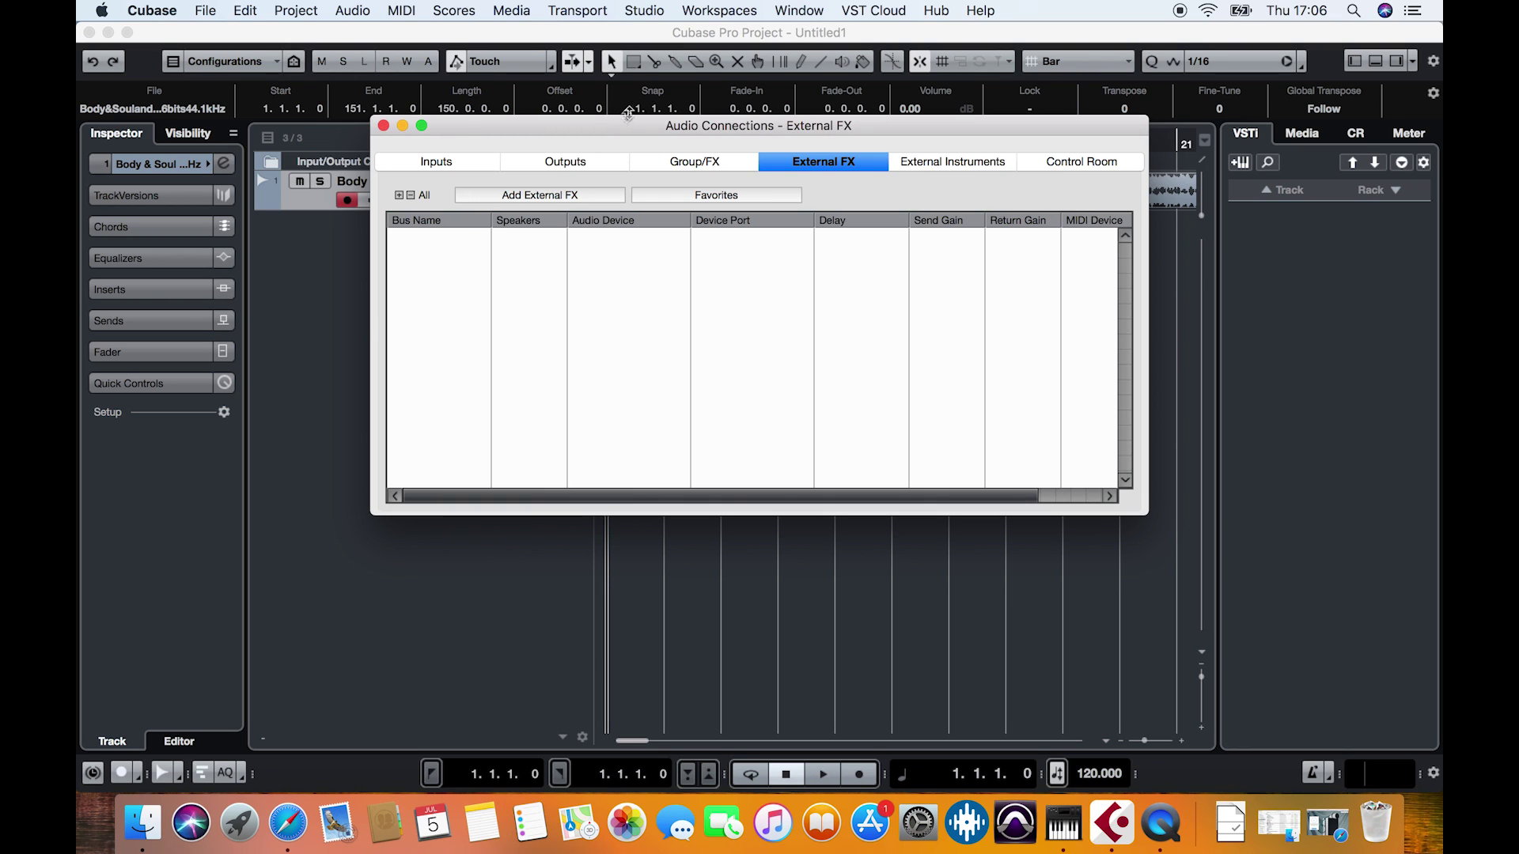
{"action": "left_click", "coordinate": [544, 198]}
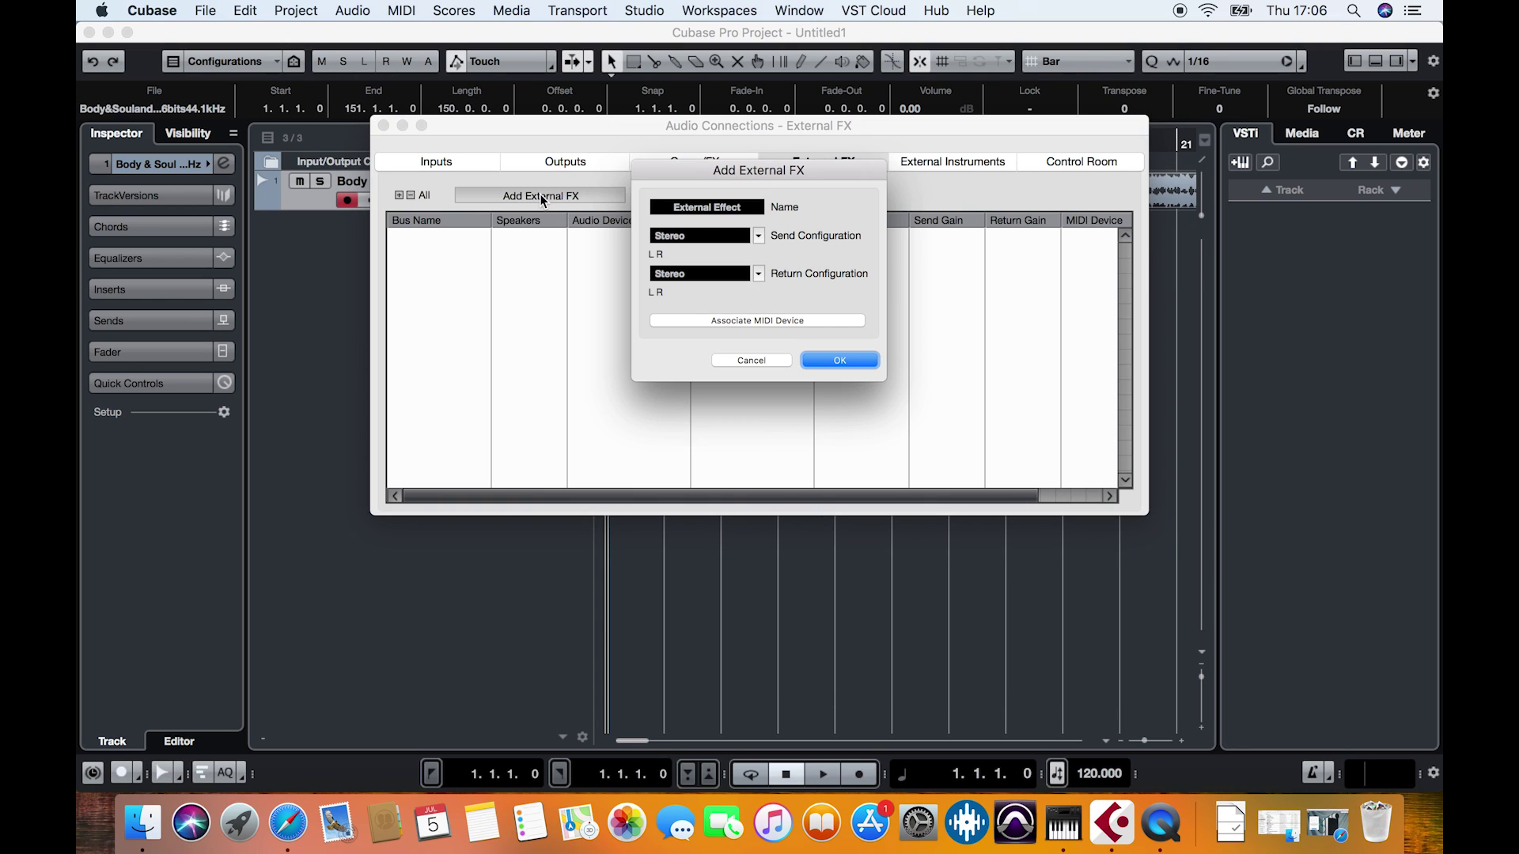
{"action": "left_click", "coordinate": [750, 208]}
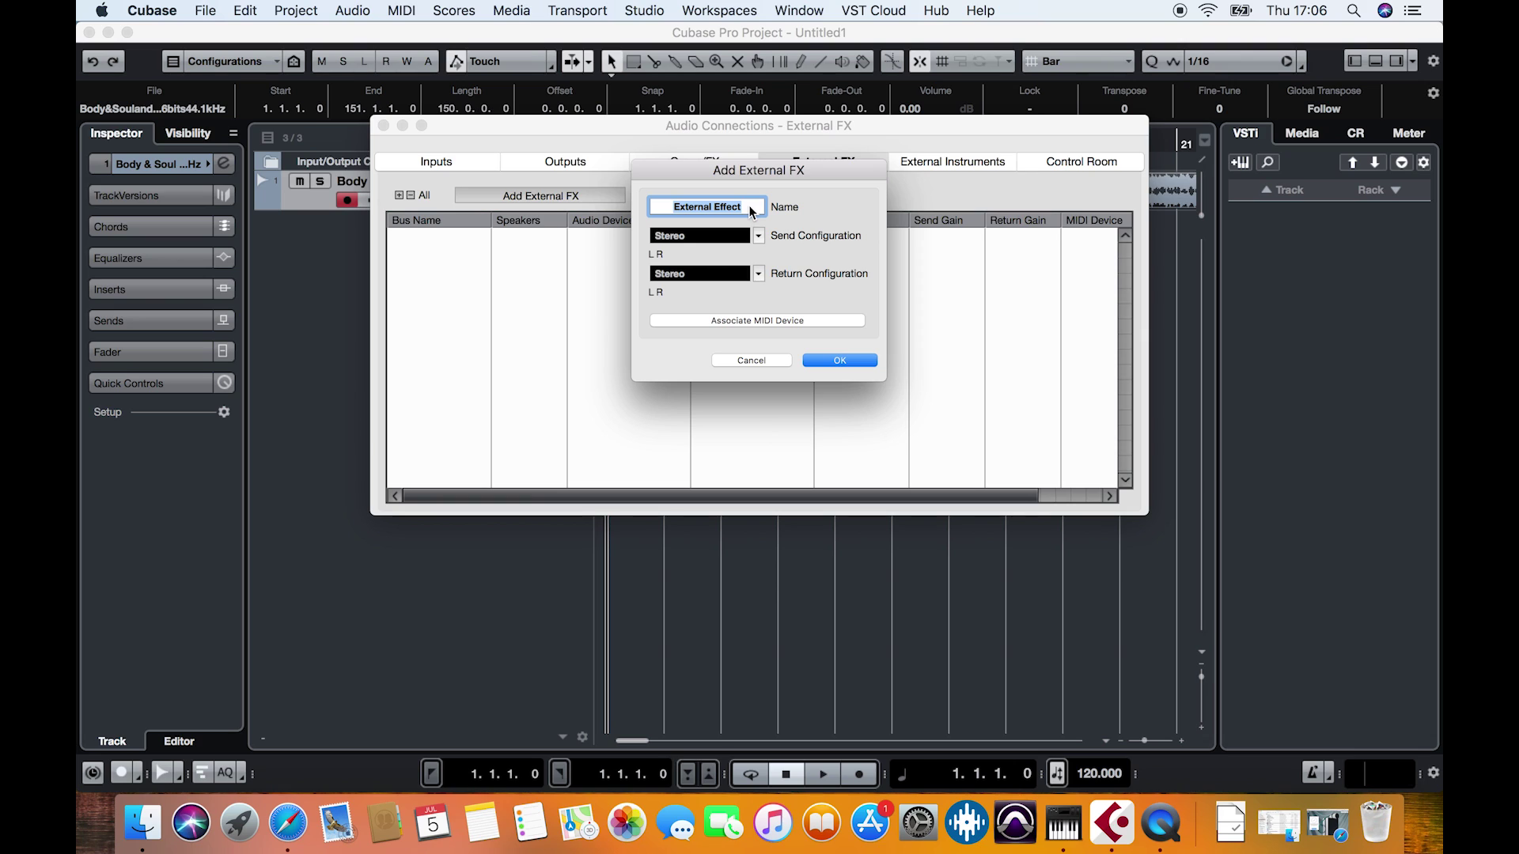
{"action": "type", "text": "AntelopeAudio"}
{"action": "left_click", "coordinate": [825, 362]}
Connect the external effect's send bus to Antelope Playback - 3 for the left channel and Antelope Playback - 4 for the right.
{"action": "left_click", "coordinate": [769, 266]}
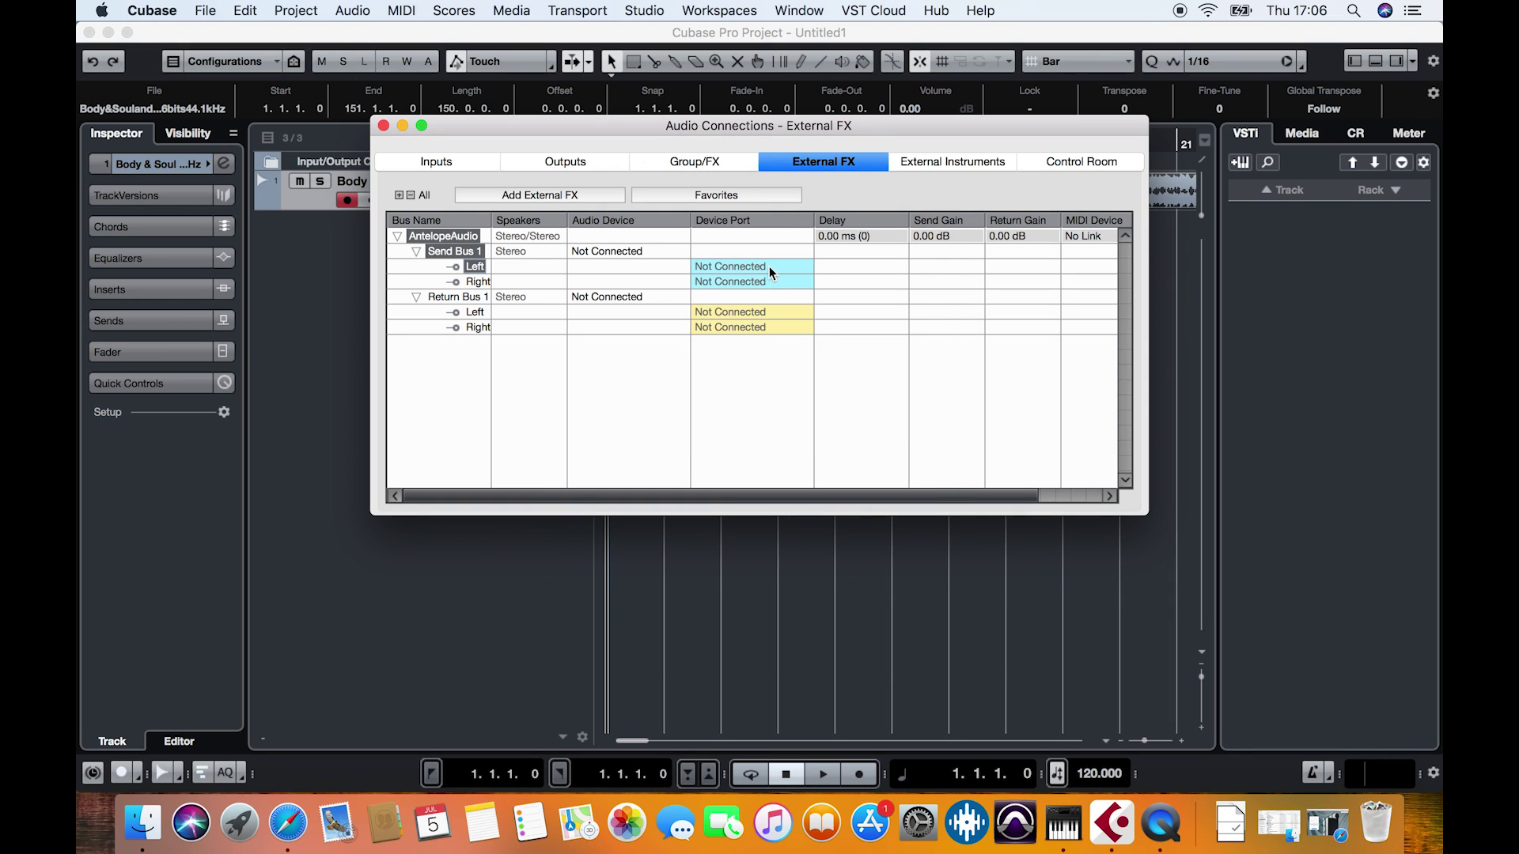
{"action": "left_click", "coordinate": [778, 342]}
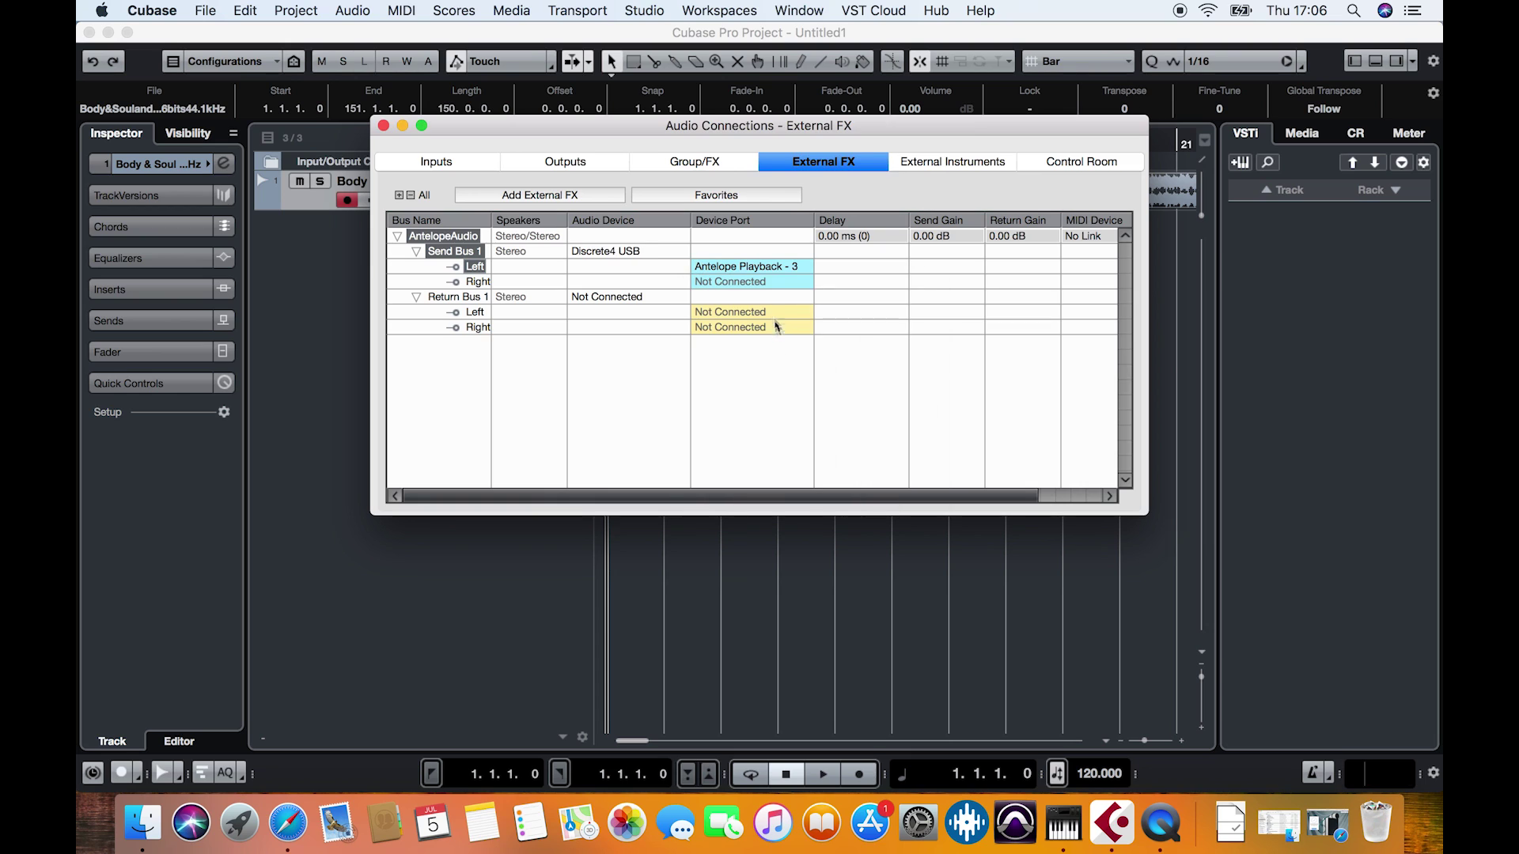
{"action": "left_click", "coordinate": [771, 283]}
{"action": "left_click", "coordinate": [792, 364]}
Connect the return bus to Antelope Record - 3 (left) and Antelope Record - 4 (right), and close the audio connections.
{"action": "left_click", "coordinate": [780, 311]}
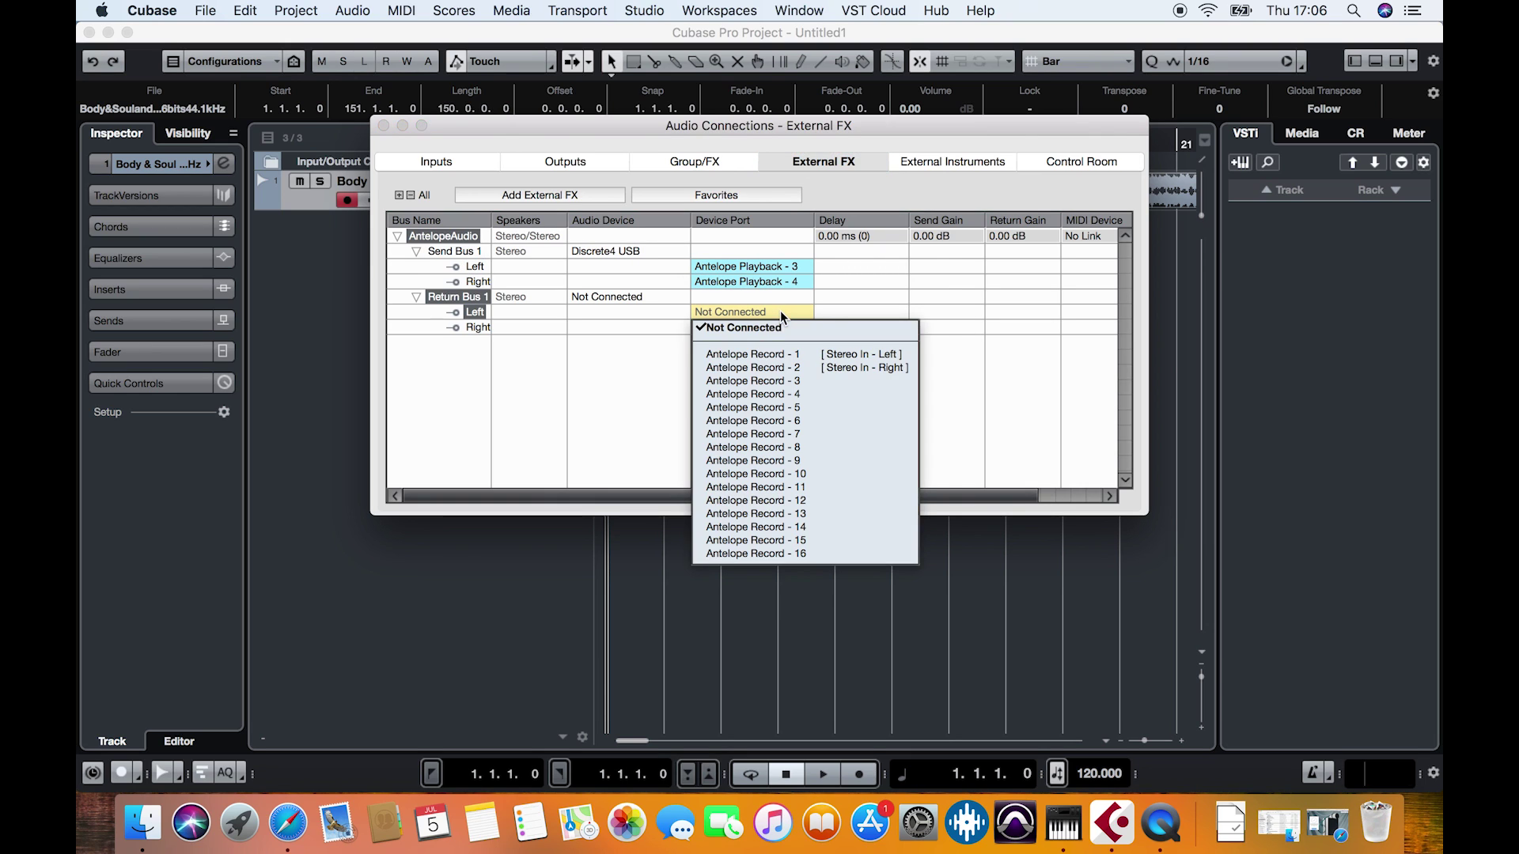
{"action": "left_click", "coordinate": [788, 382]}
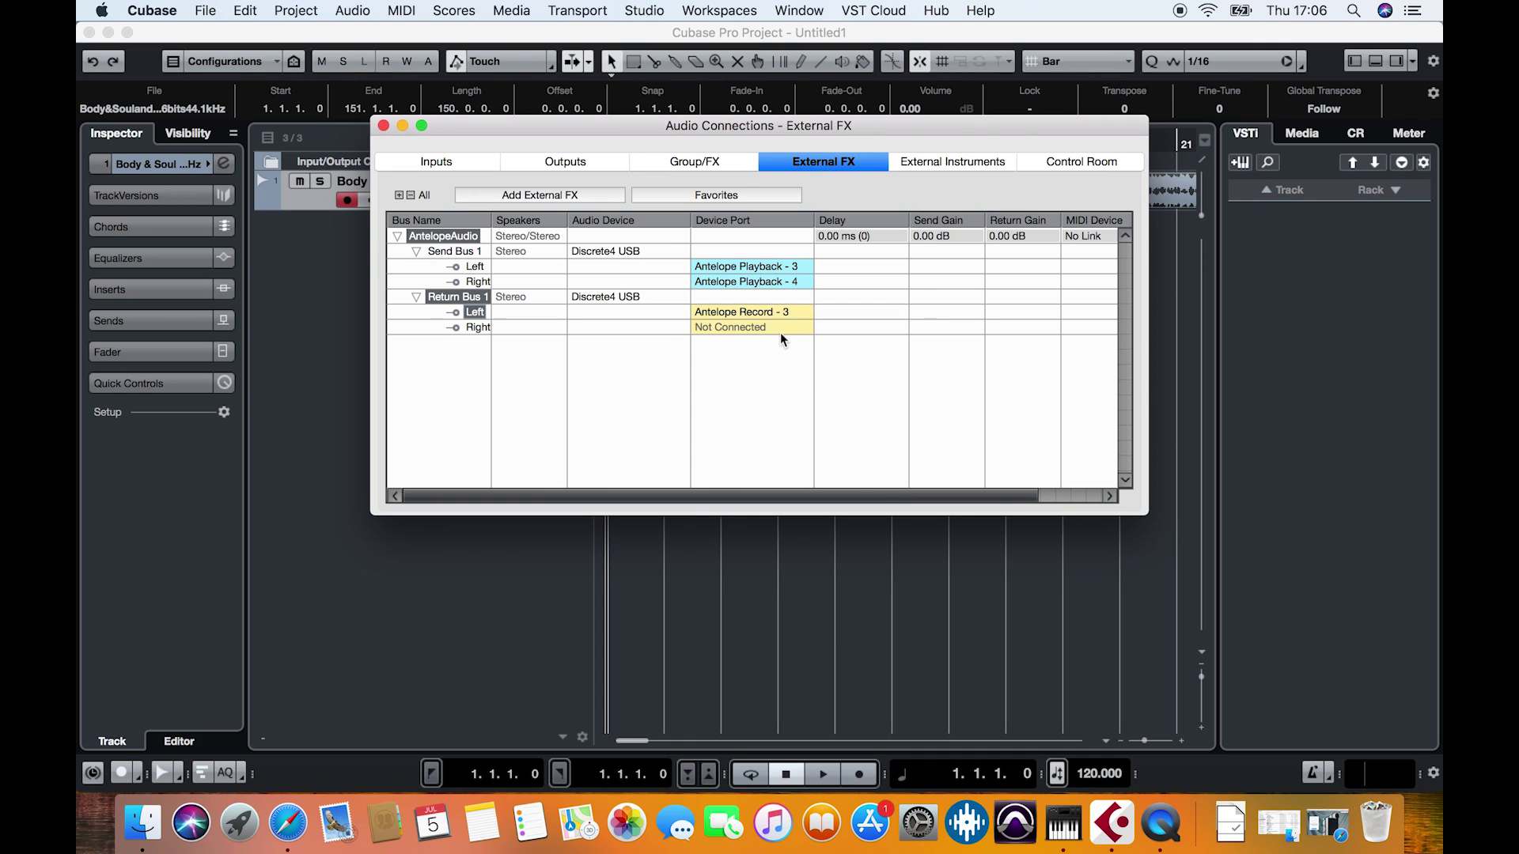
{"action": "left_click", "coordinate": [781, 329]}
{"action": "left_click", "coordinate": [789, 411]}
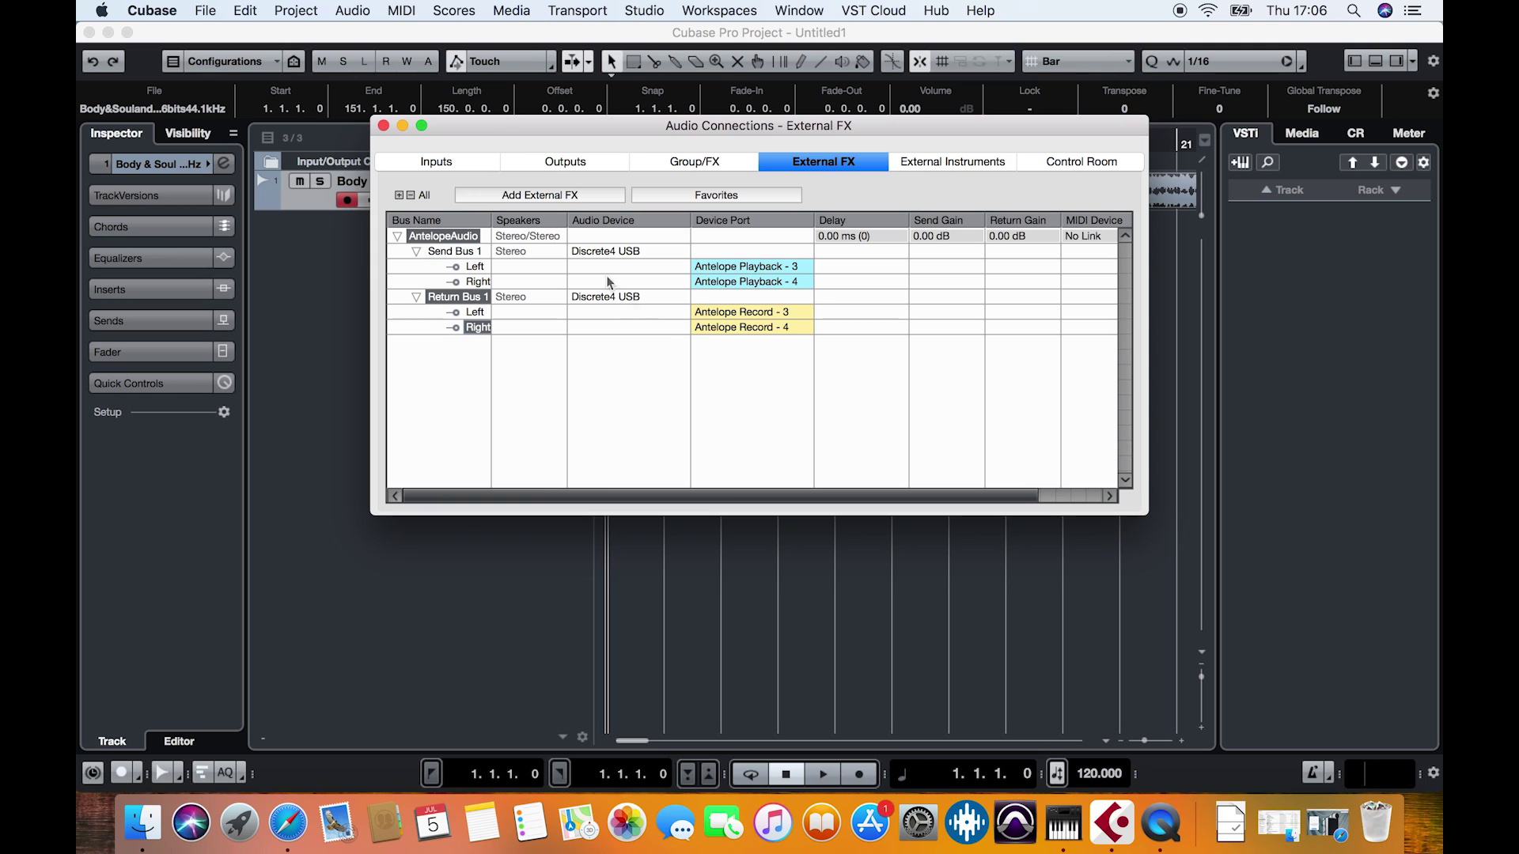
{"action": "left_click", "coordinate": [384, 128]}
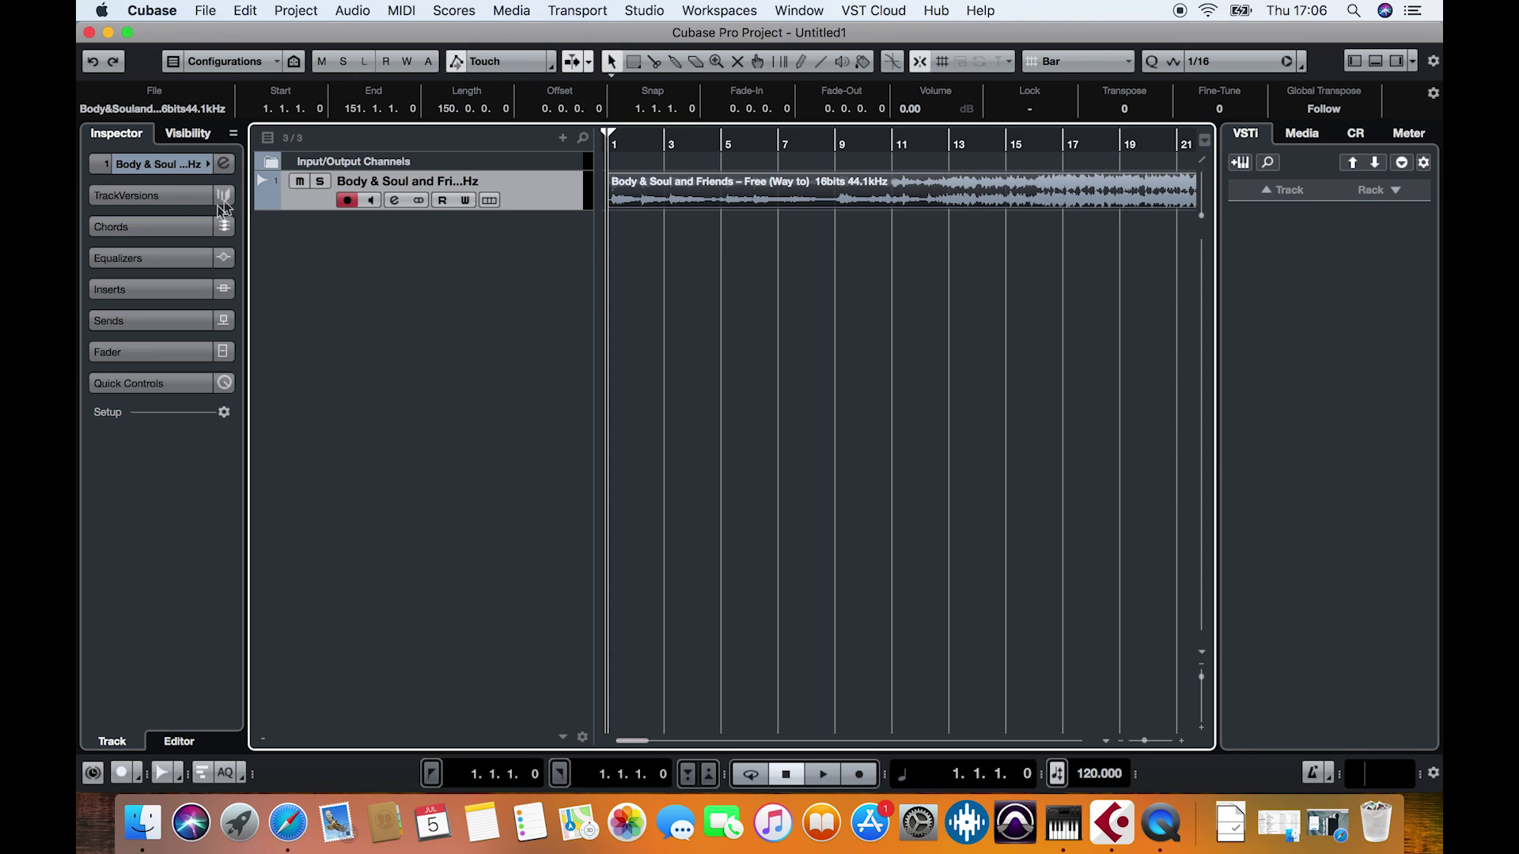
Load the AntelopeAudio external plug-in into the first insert slot of the Body & Soul and Friends track.
{"action": "left_click", "coordinate": [144, 294]}
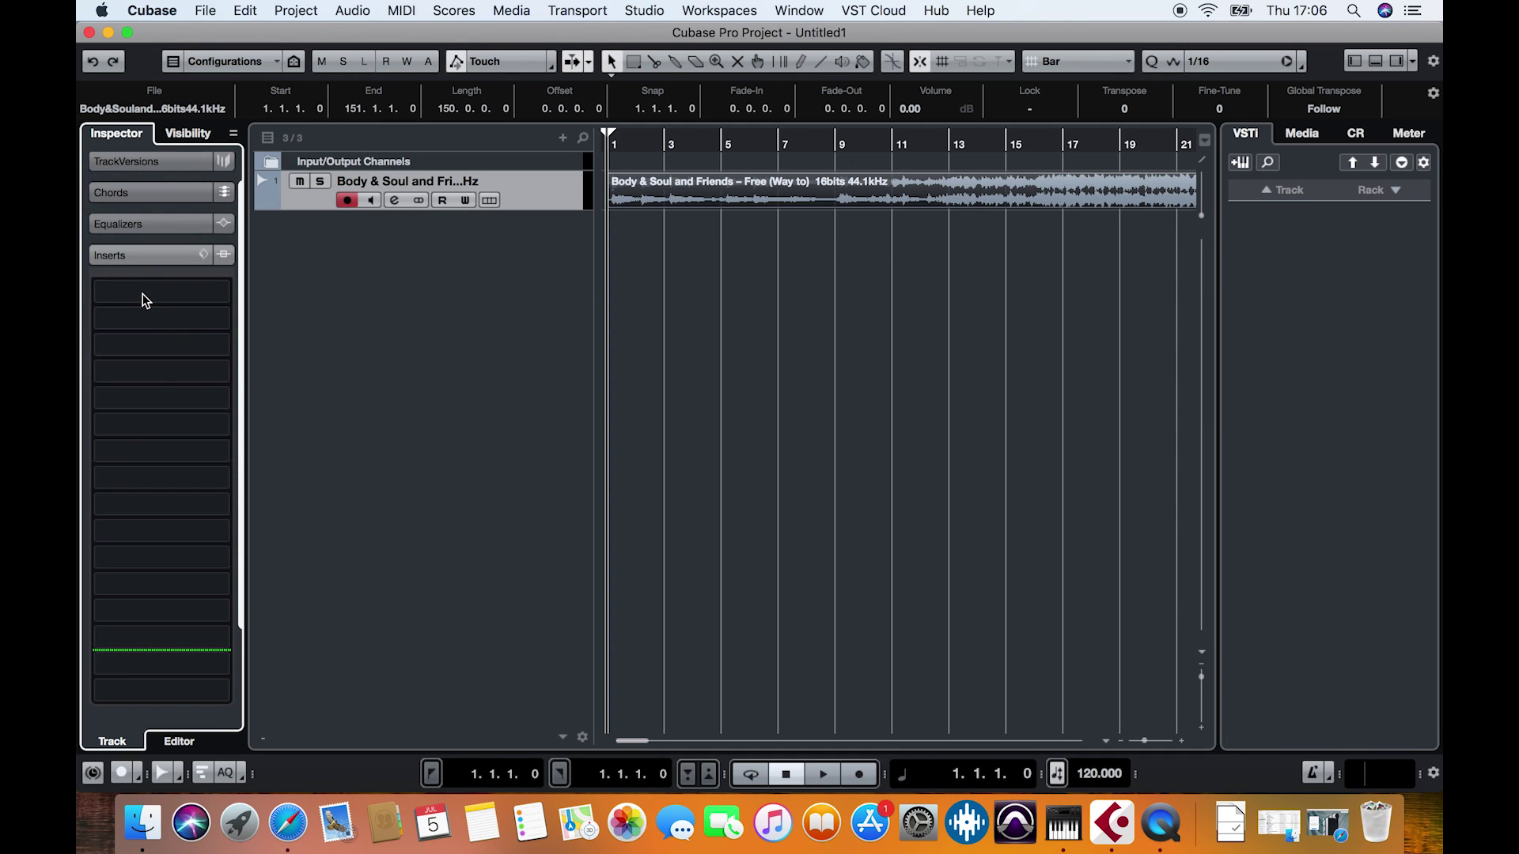
{"action": "left_click", "coordinate": [142, 297]}
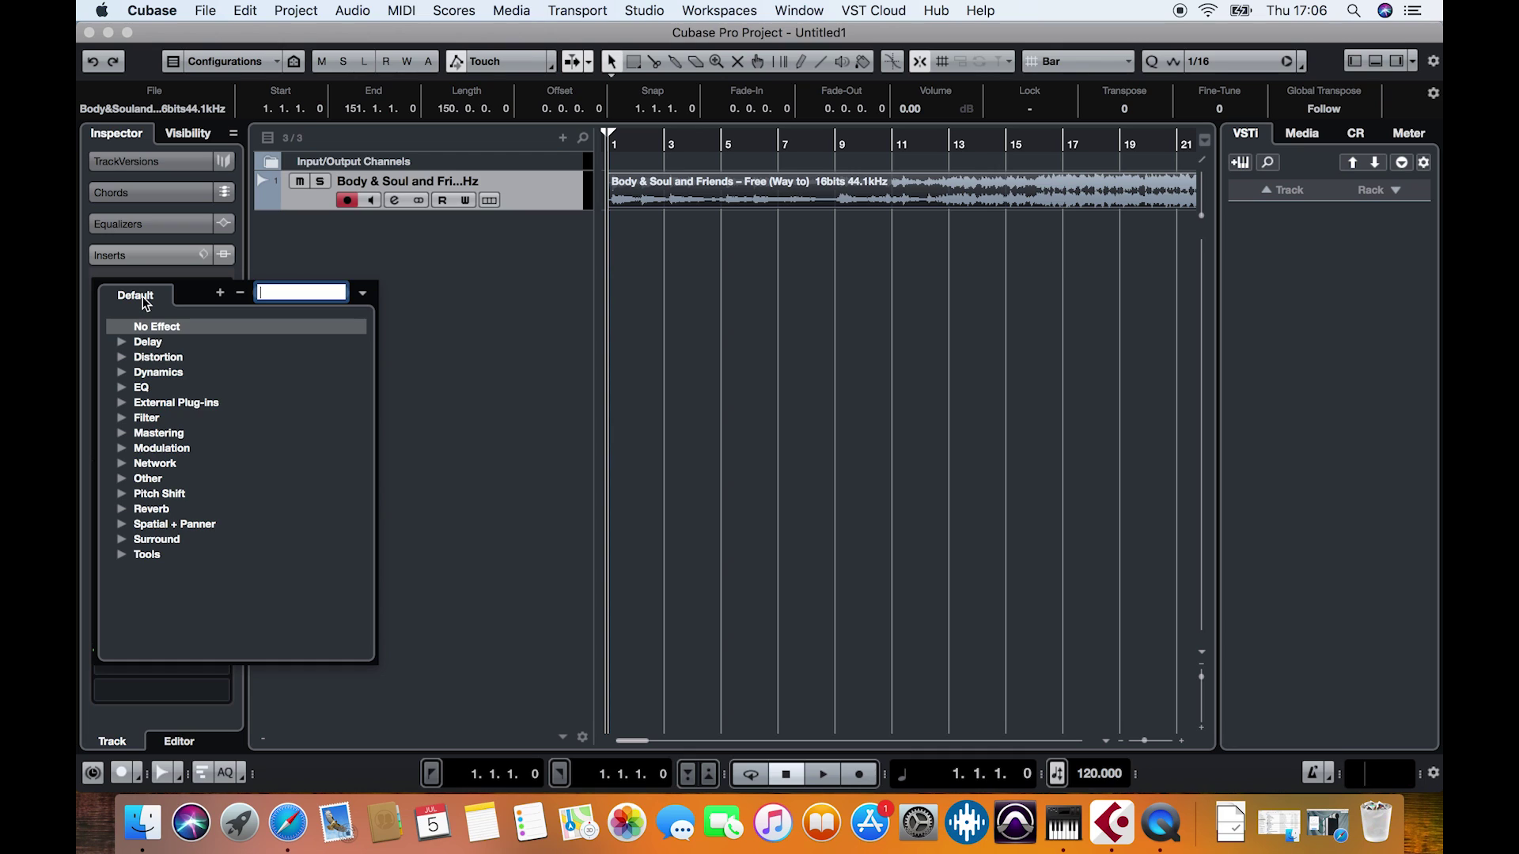
{"action": "left_click", "coordinate": [150, 406]}
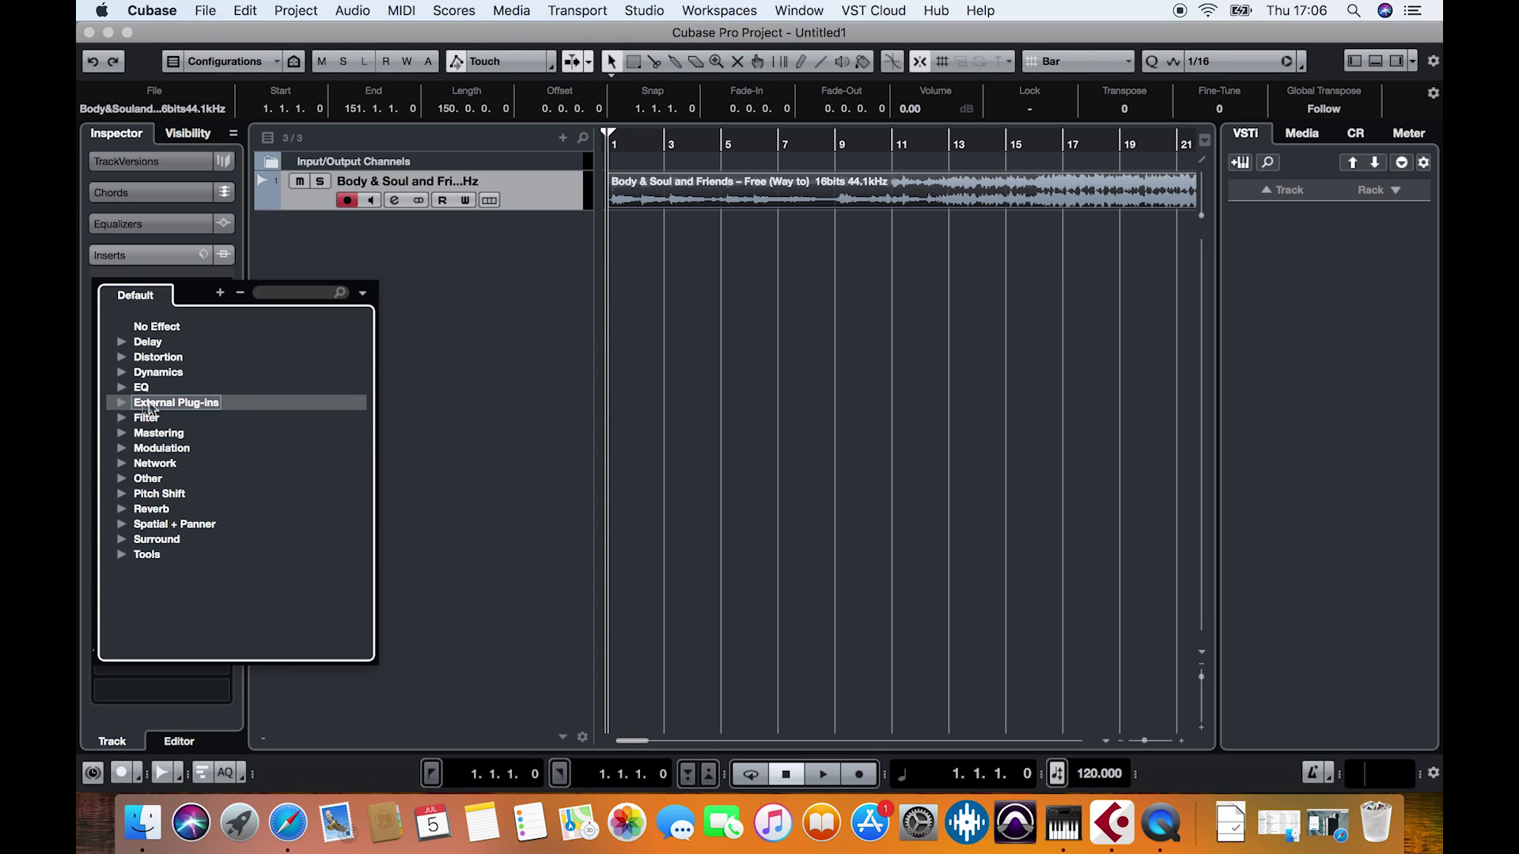
{"action": "left_click", "coordinate": [122, 404]}
{"action": "left_click", "coordinate": [177, 419]}
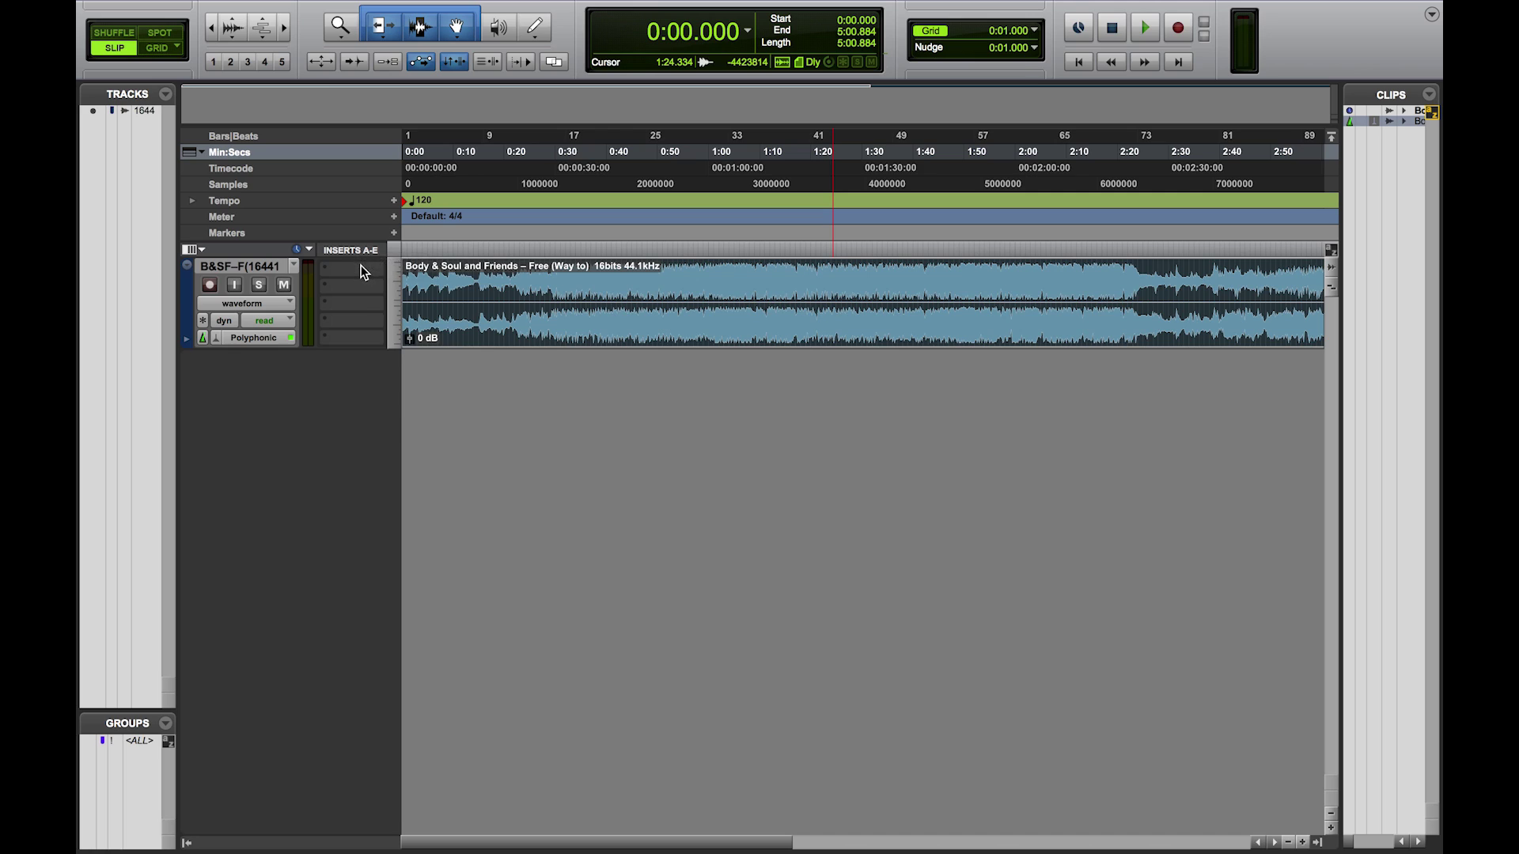
In Pro Tools, assign an I/O hardware insert to the first insert slot of the stereo audio track.
{"action": "left_click", "coordinate": [361, 269]}
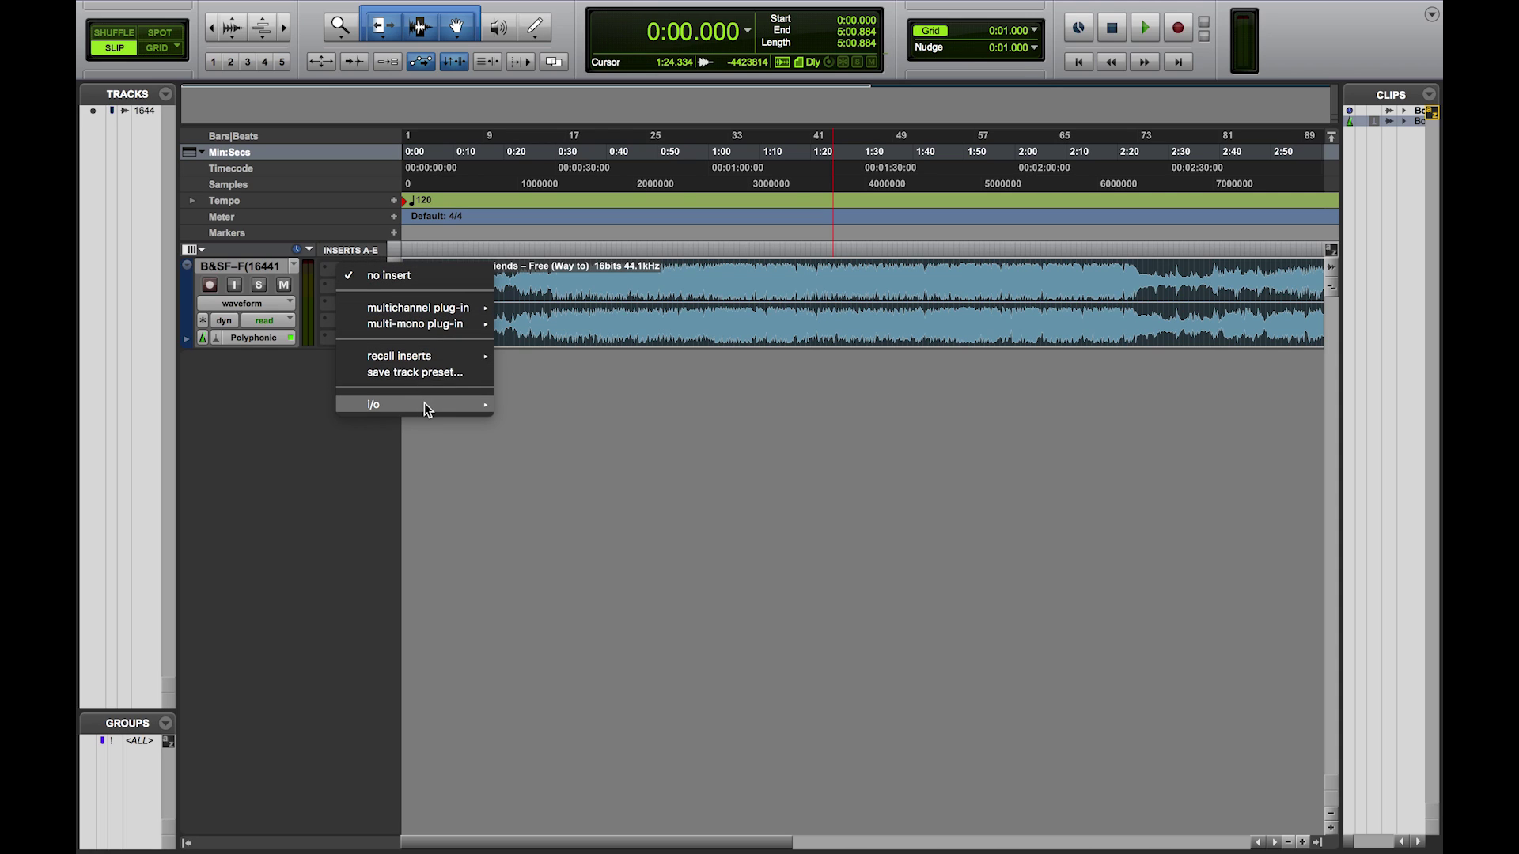
{"action": "mouse_move", "coordinate": [427, 404]}
{"action": "left_click", "coordinate": [560, 426]}
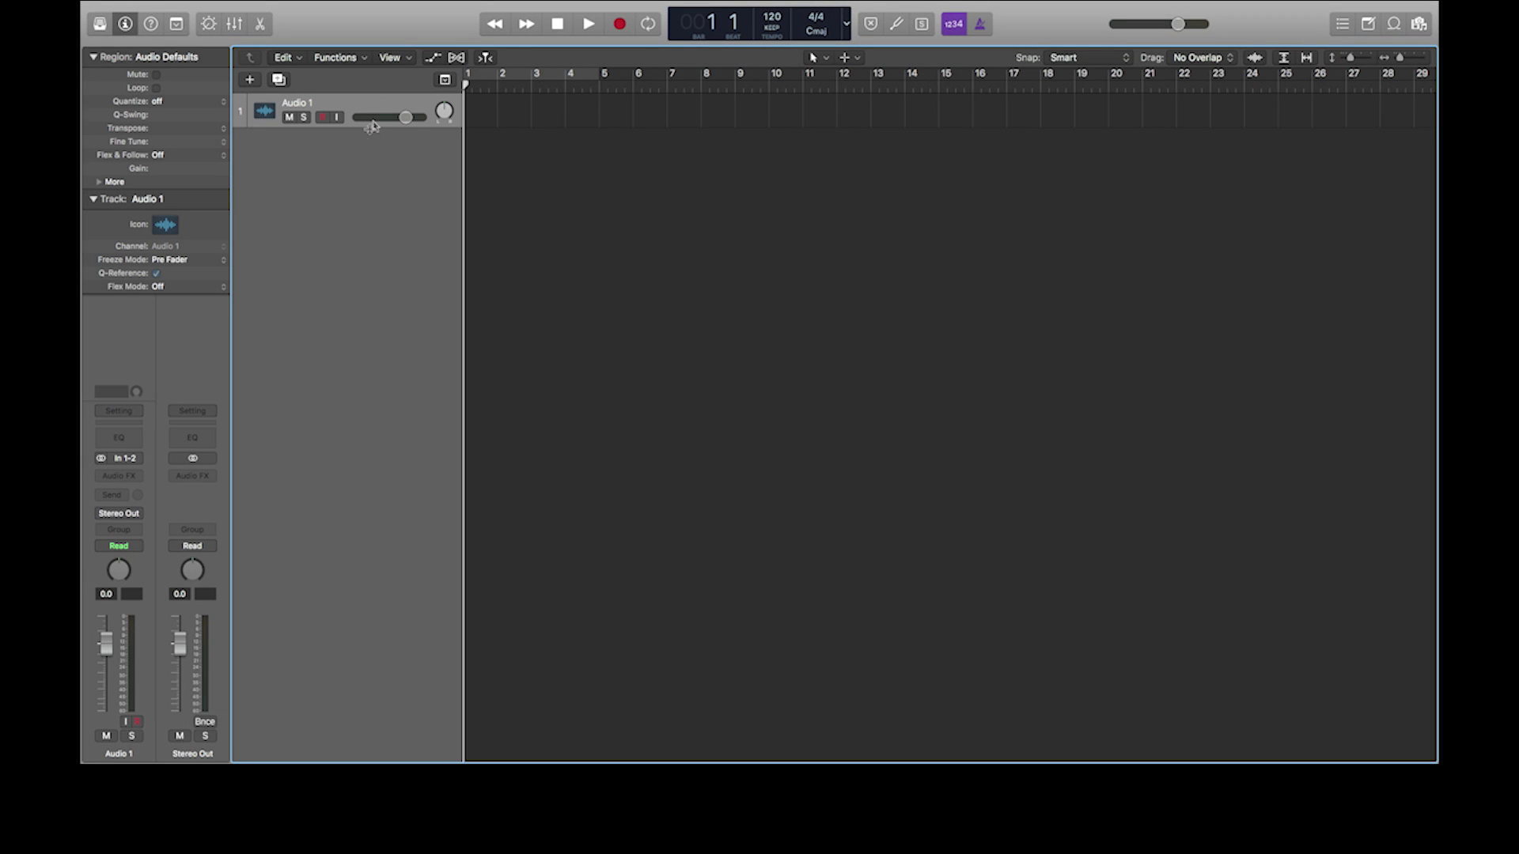
In Logic, insert the I/O utility plug-in in the Audio 1 track's first audio effect slot.
{"action": "left_click", "coordinate": [134, 474]}
{"action": "mouse_move", "coordinate": [142, 706]}
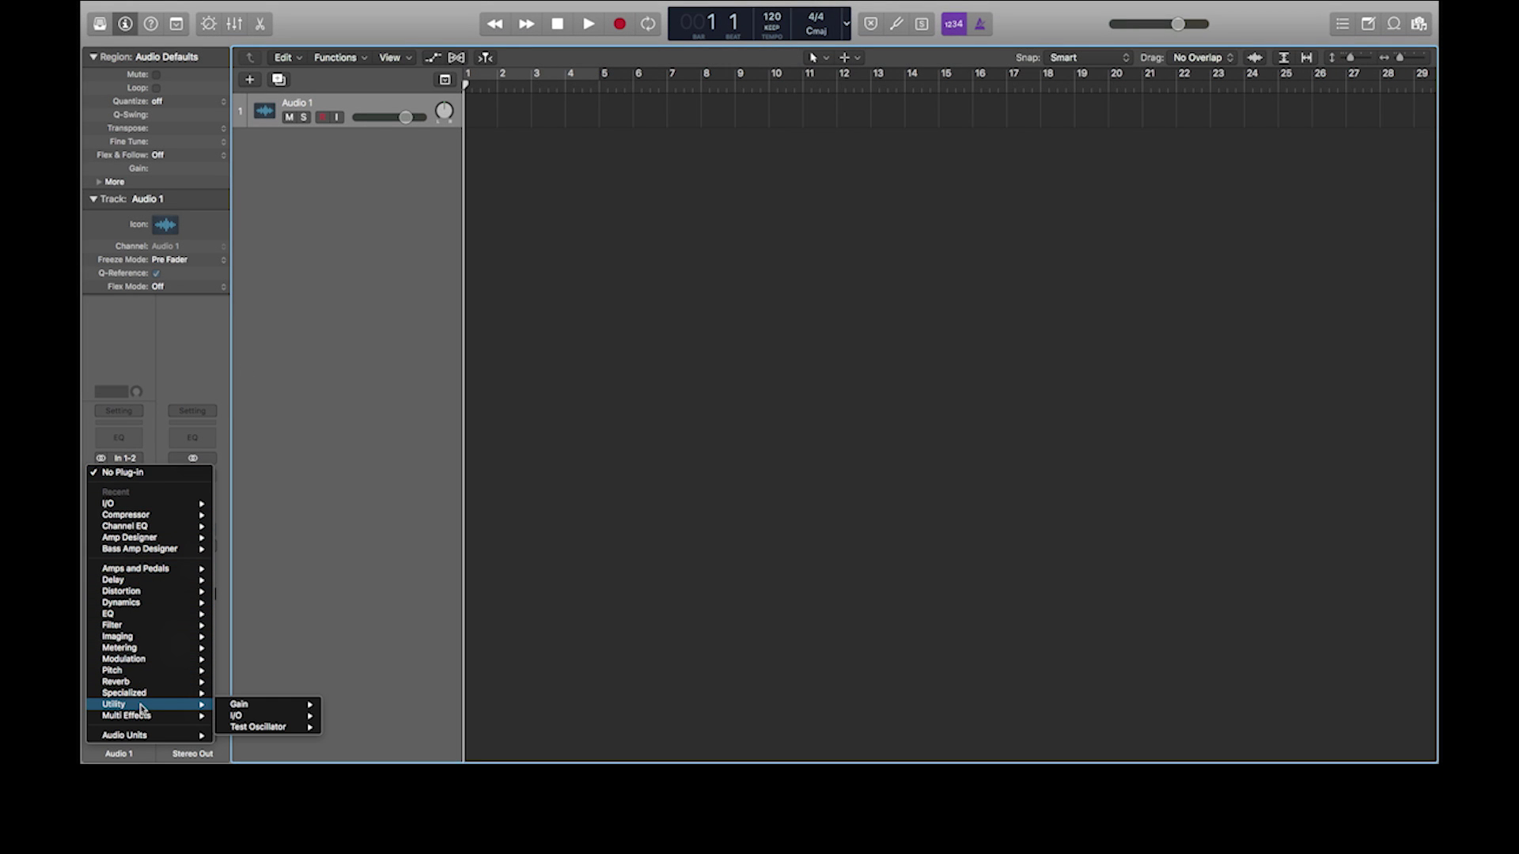
{"action": "mouse_move", "coordinate": [258, 717]}
{"action": "left_click", "coordinate": [343, 721]}
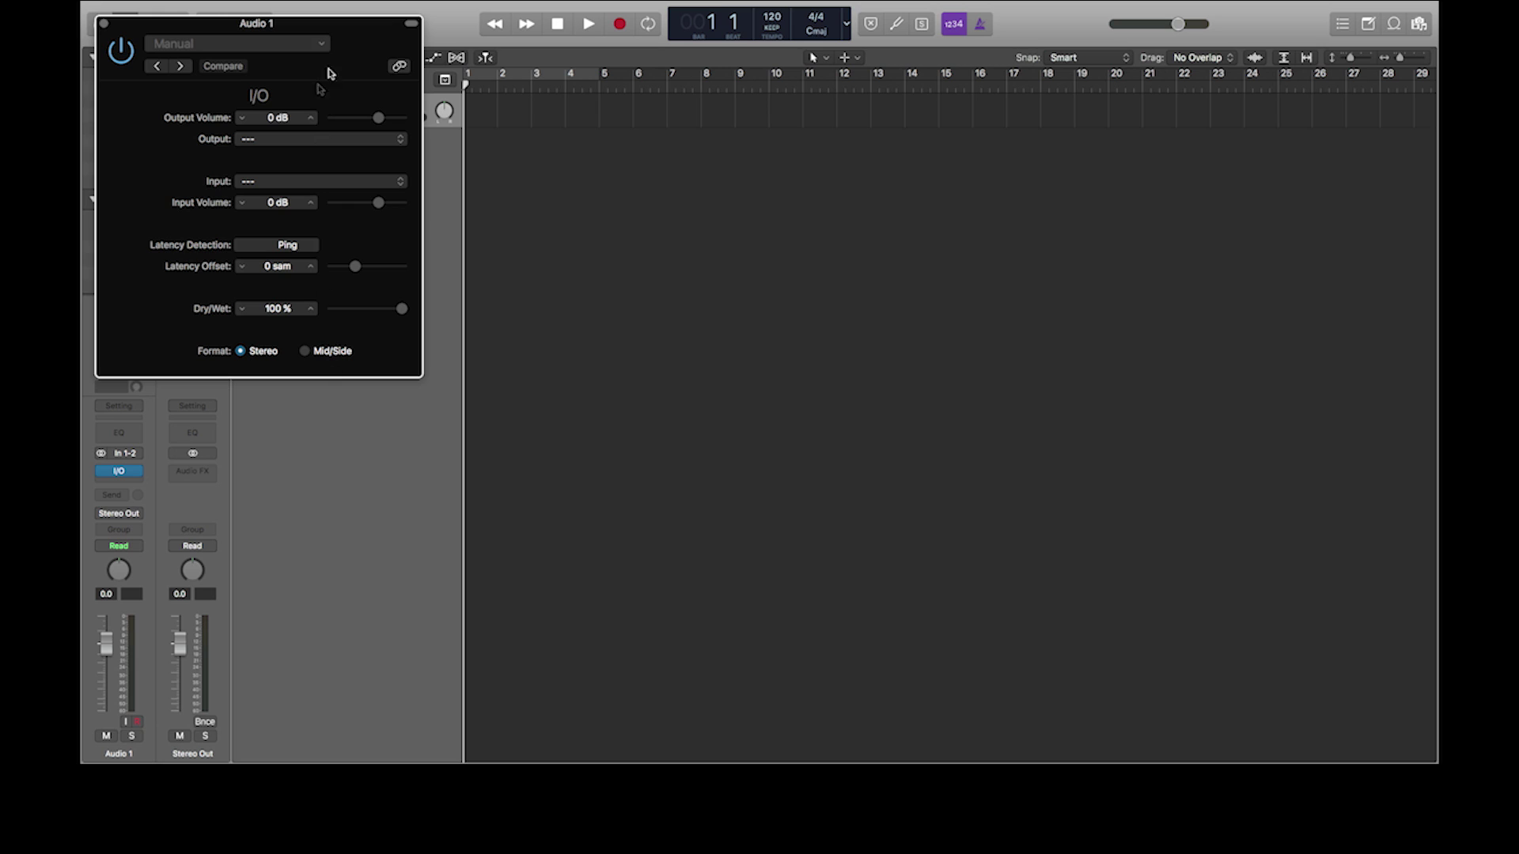
Set both the output and the input of the I/O plug-in to channels 3-4.
{"action": "left_click", "coordinate": [305, 140]}
{"action": "left_click", "coordinate": [301, 163]}
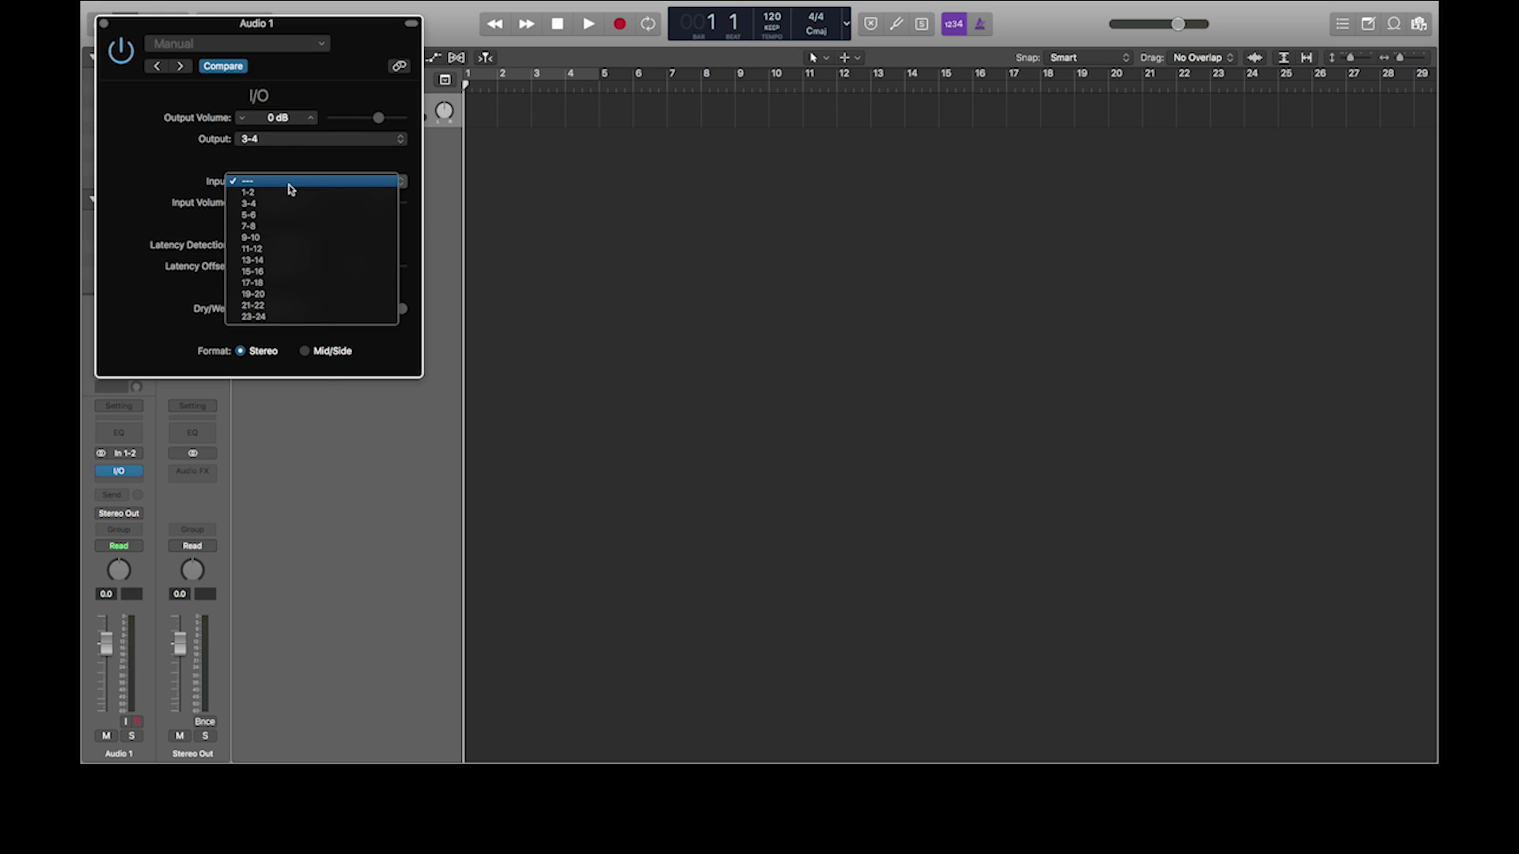
{"action": "left_click", "coordinate": [285, 203]}
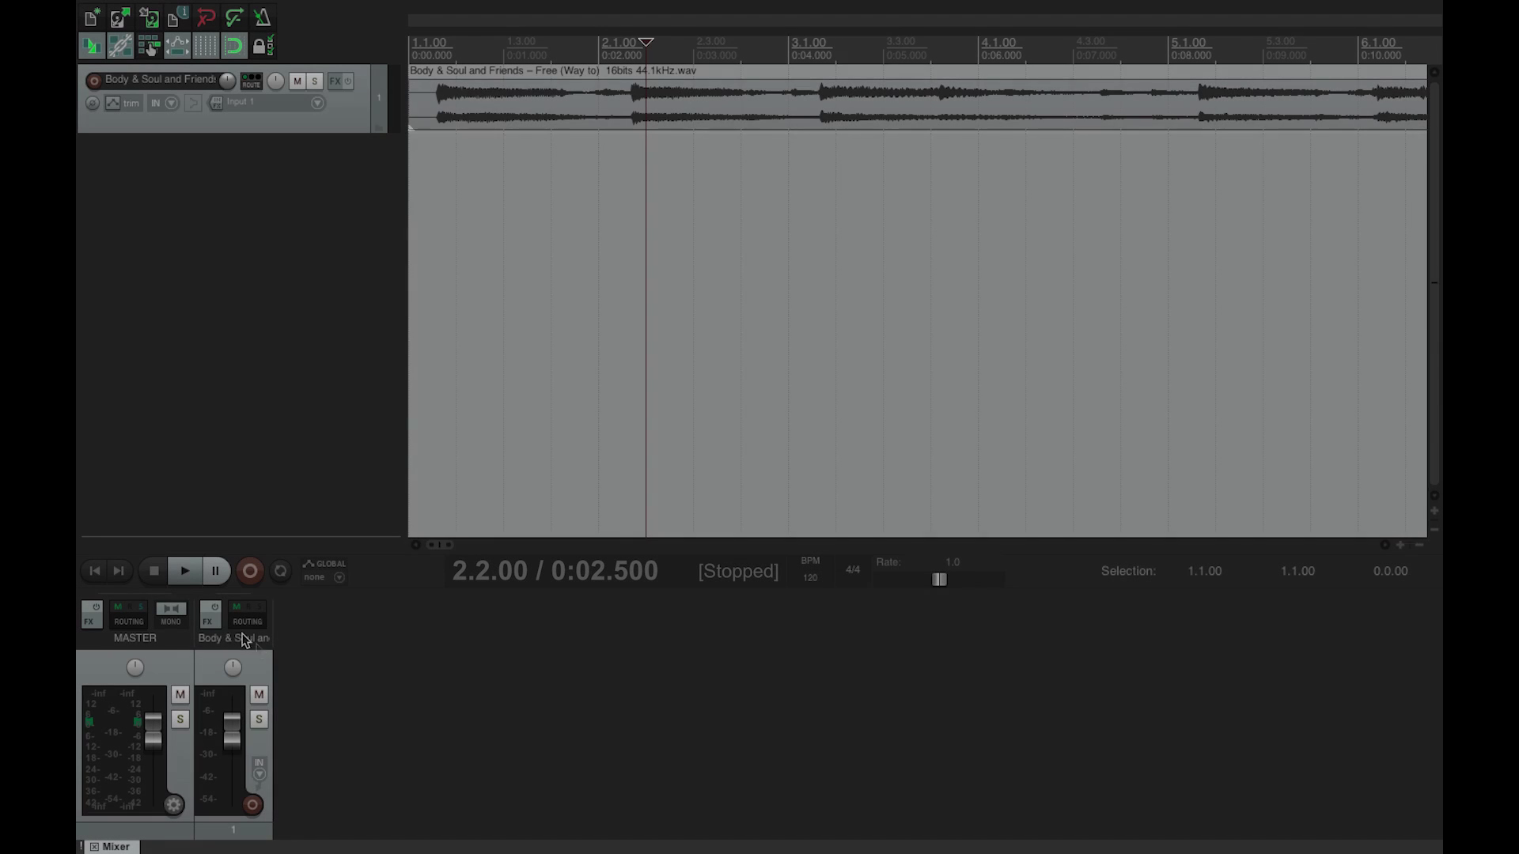
In REAPER, add the ReaInsert (Cockos) effect to the Body & Soul and Friends track.
{"action": "left_click", "coordinate": [212, 625]}
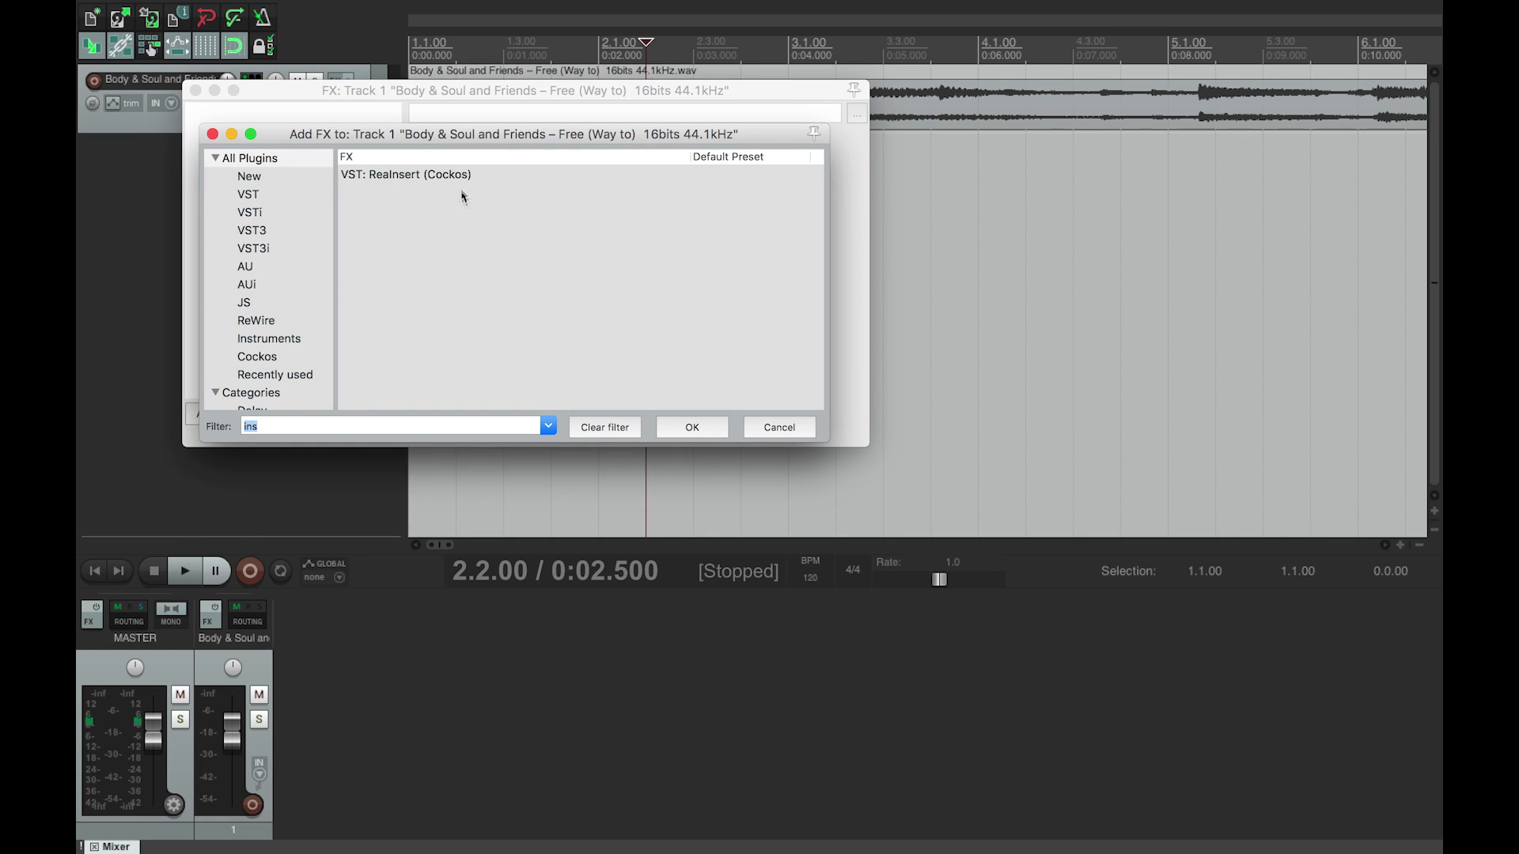
{"action": "double_click", "coordinate": [456, 174]}
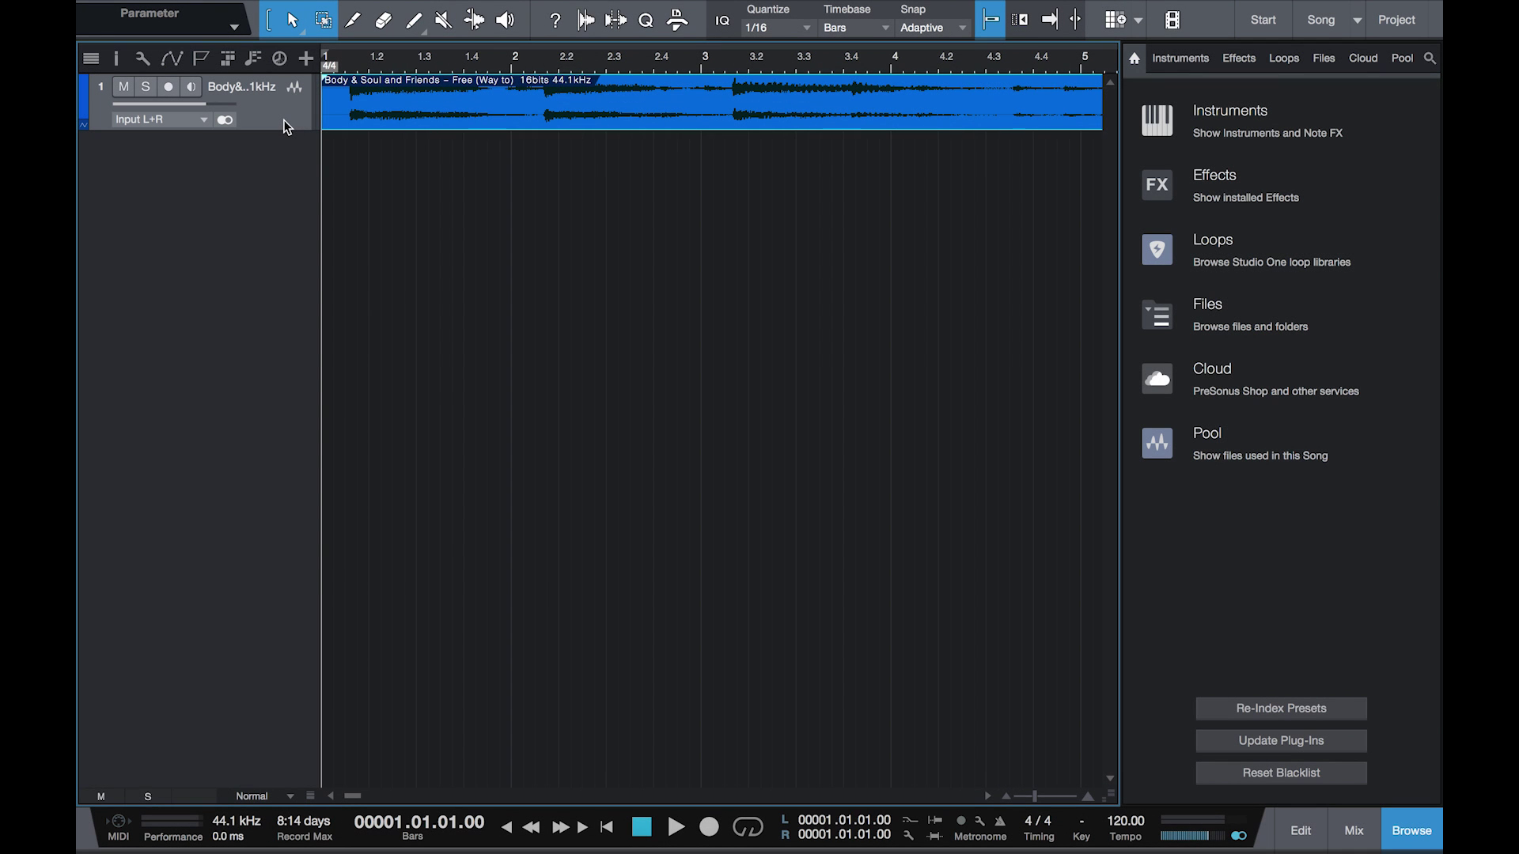
In Studio One, insert Pipeline Stereo on the Body & Soul and Friends channel and set its send to Sub 1 - Output 3 + 4.
{"action": "right_click", "coordinate": [284, 120]}
{"action": "left_click", "coordinate": [367, 198]}
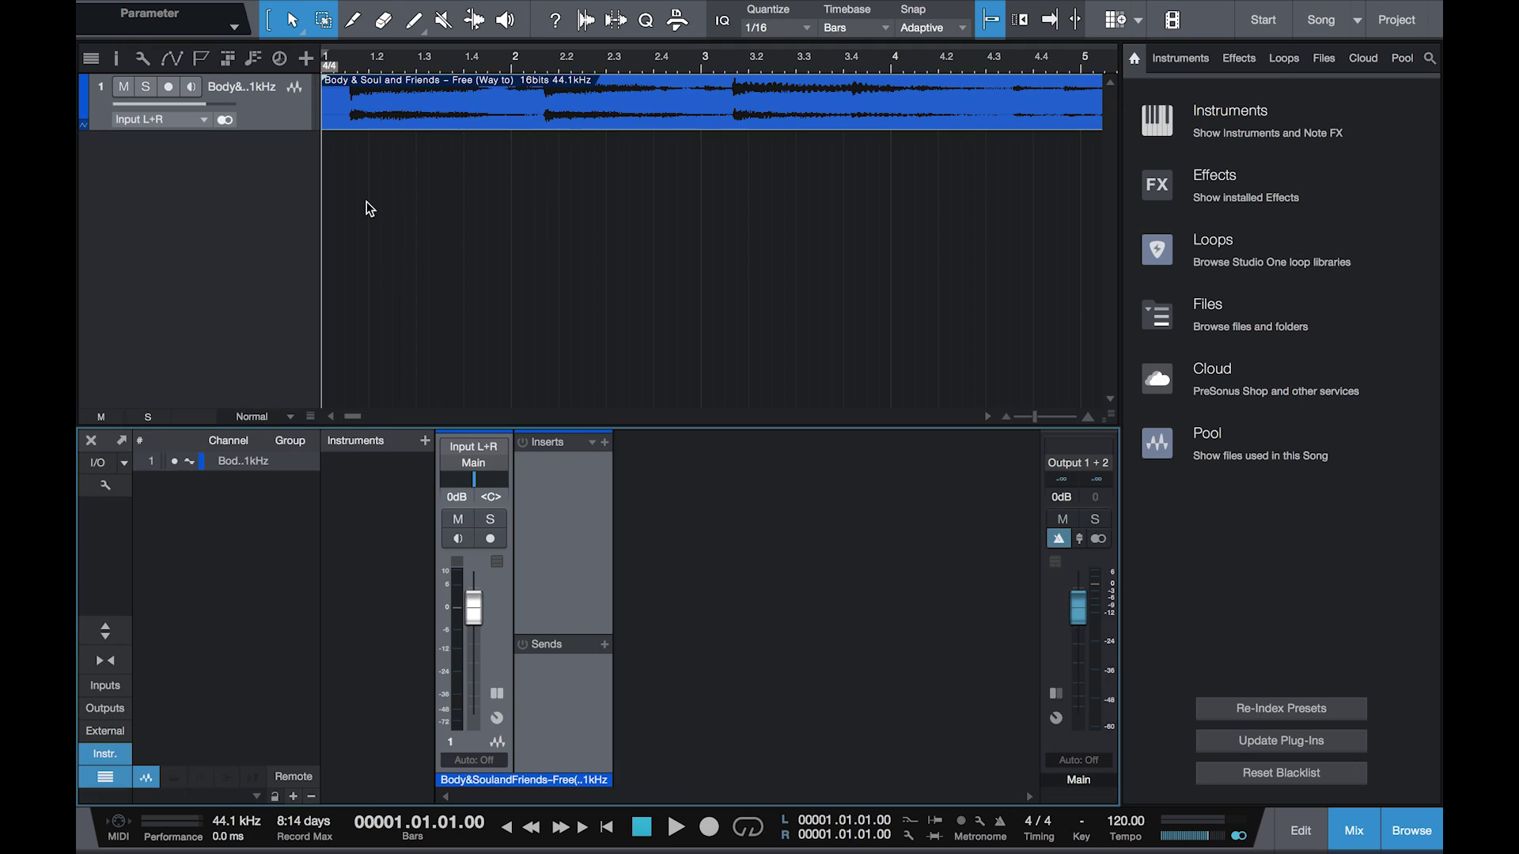
{"action": "left_click", "coordinate": [604, 444]}
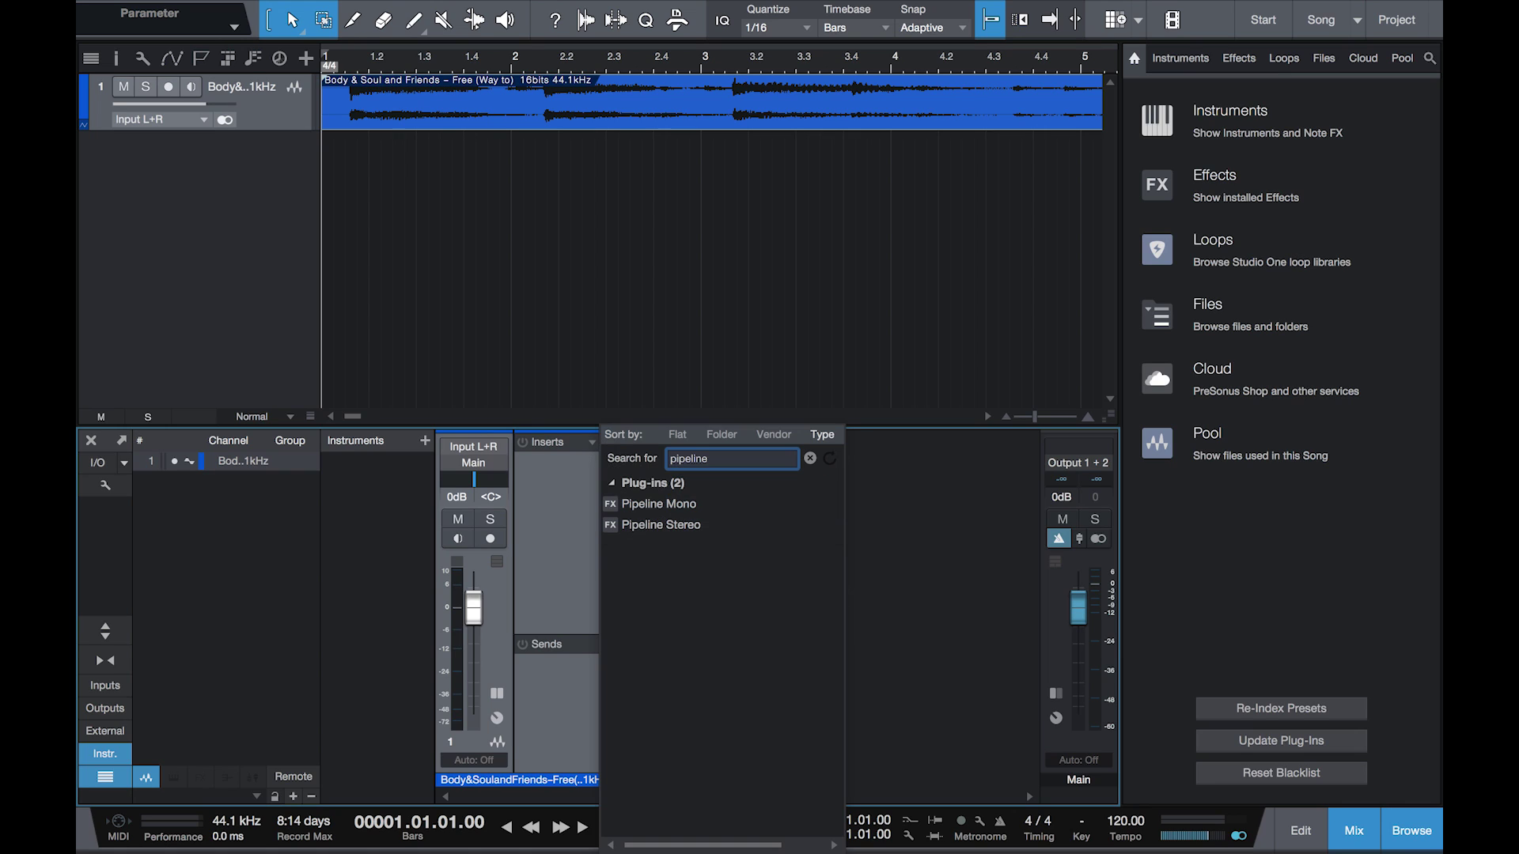
{"action": "key", "text": "Down"}
{"action": "key", "text": "Down"}
{"action": "key", "text": "Return"}
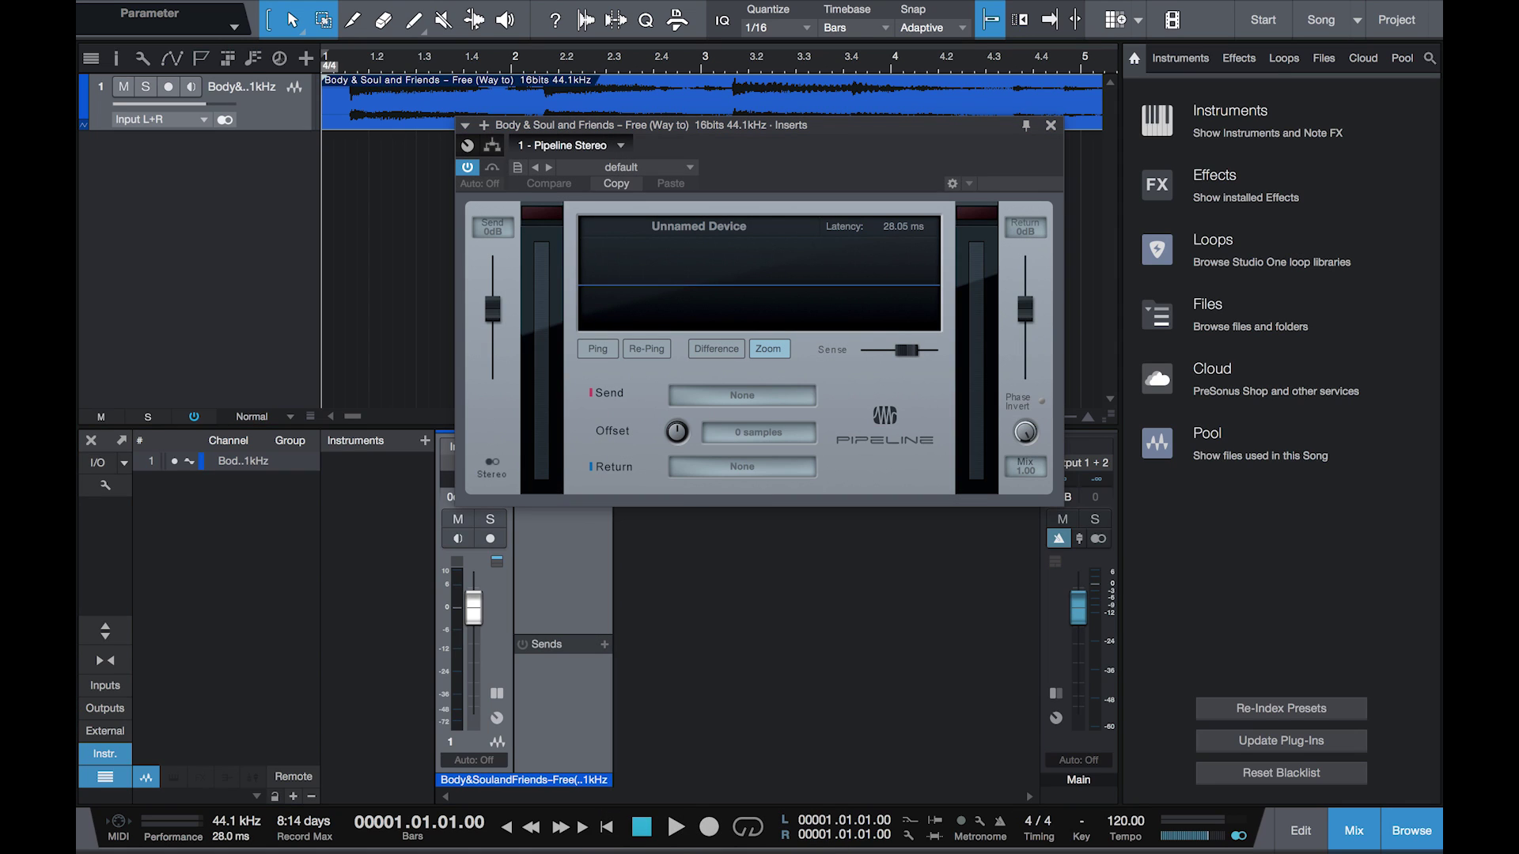
{"action": "left_click", "coordinate": [742, 395]}
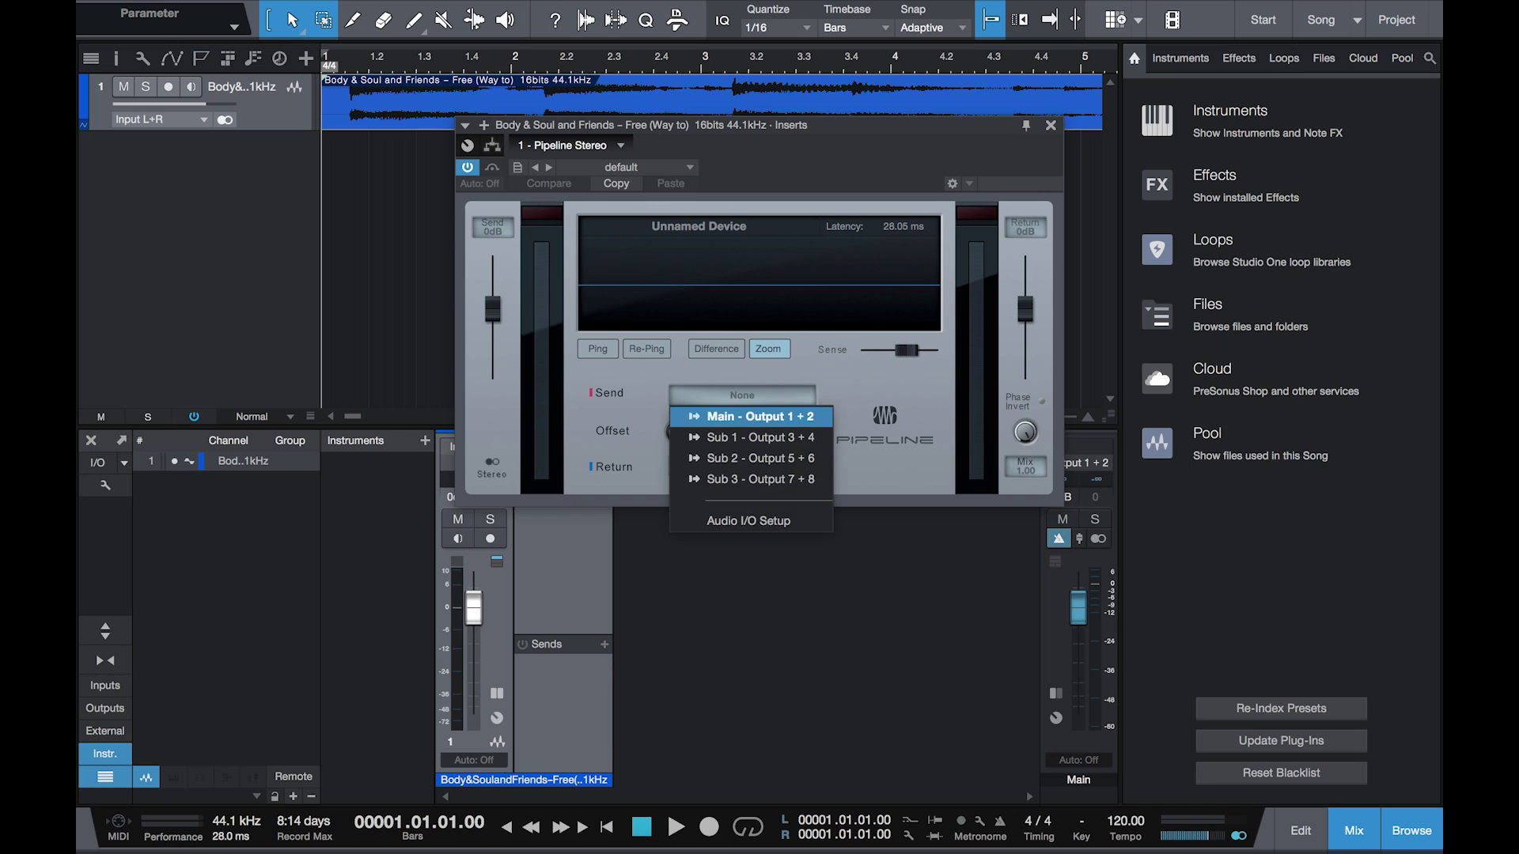
{"action": "left_click", "coordinate": [760, 438]}
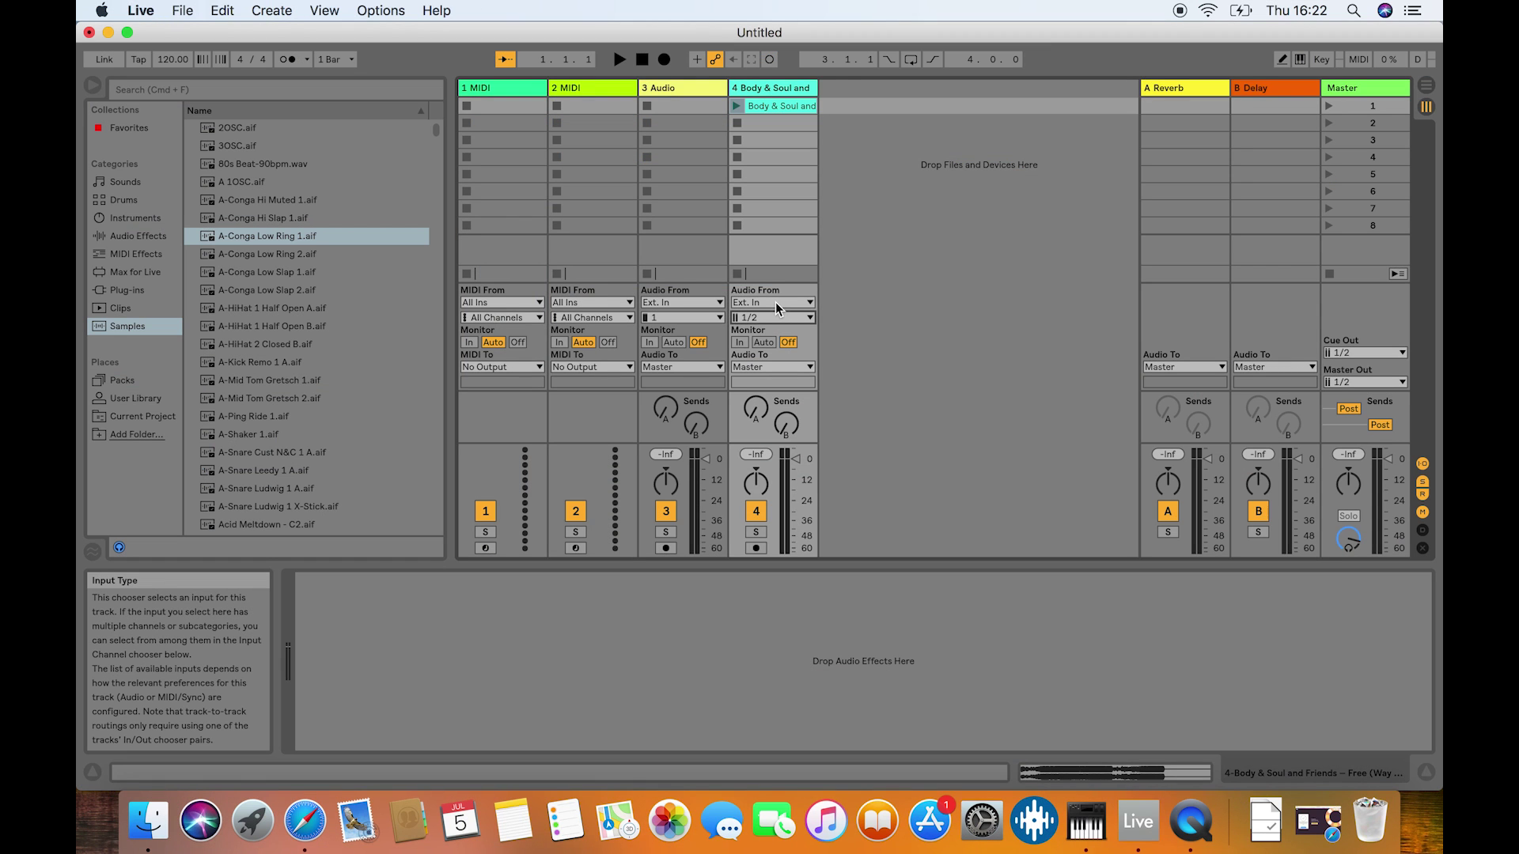
In Ableton Live, set track 4's audio source to Ext. In and accept the hardware input configuration with 3/4 enabled.
{"action": "left_click", "coordinate": [776, 303]}
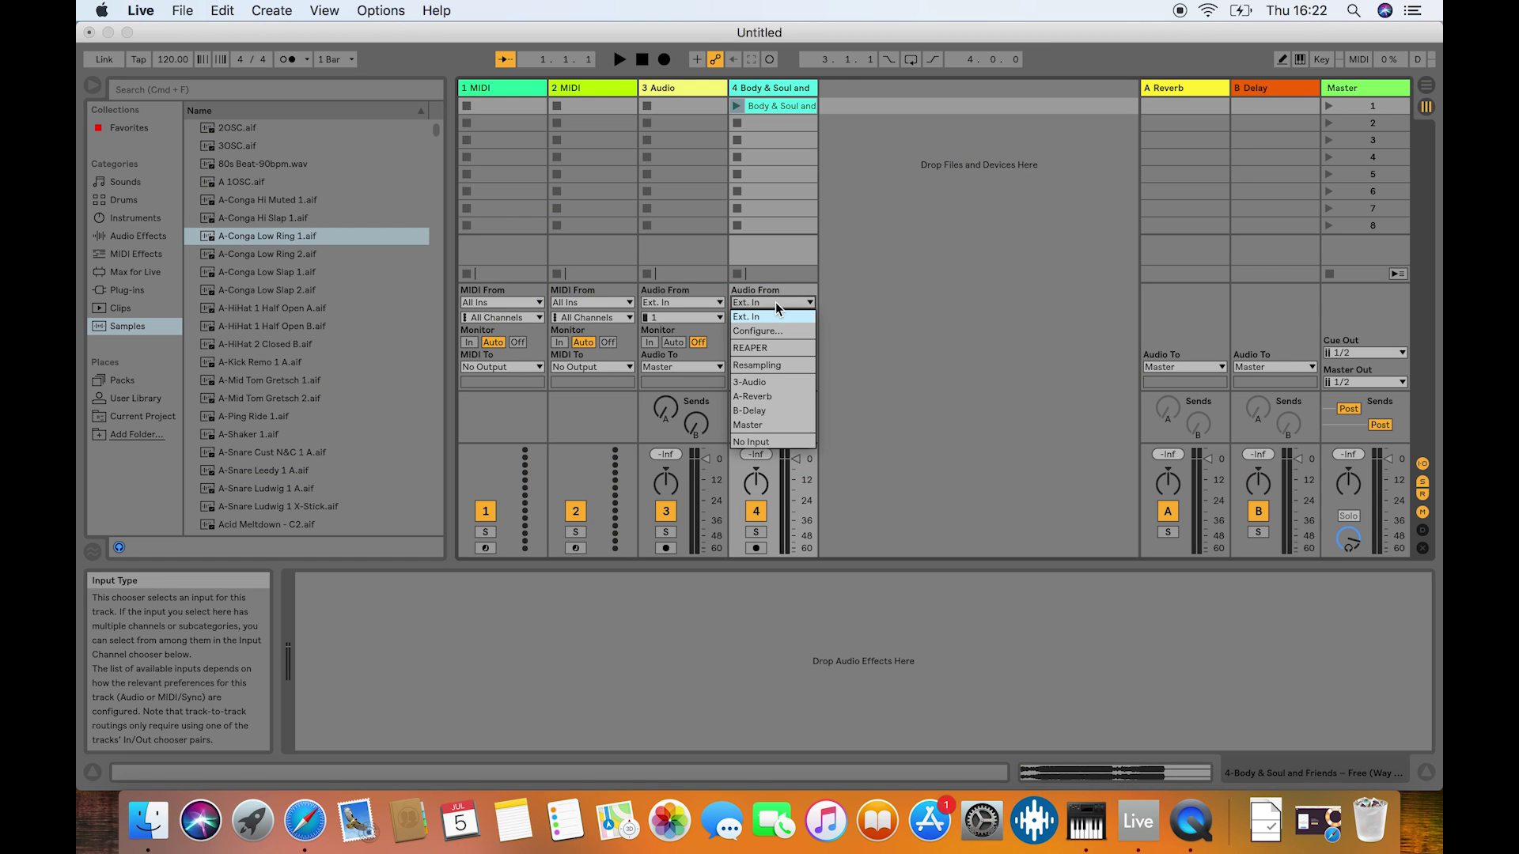
{"action": "left_click", "coordinate": [765, 318]}
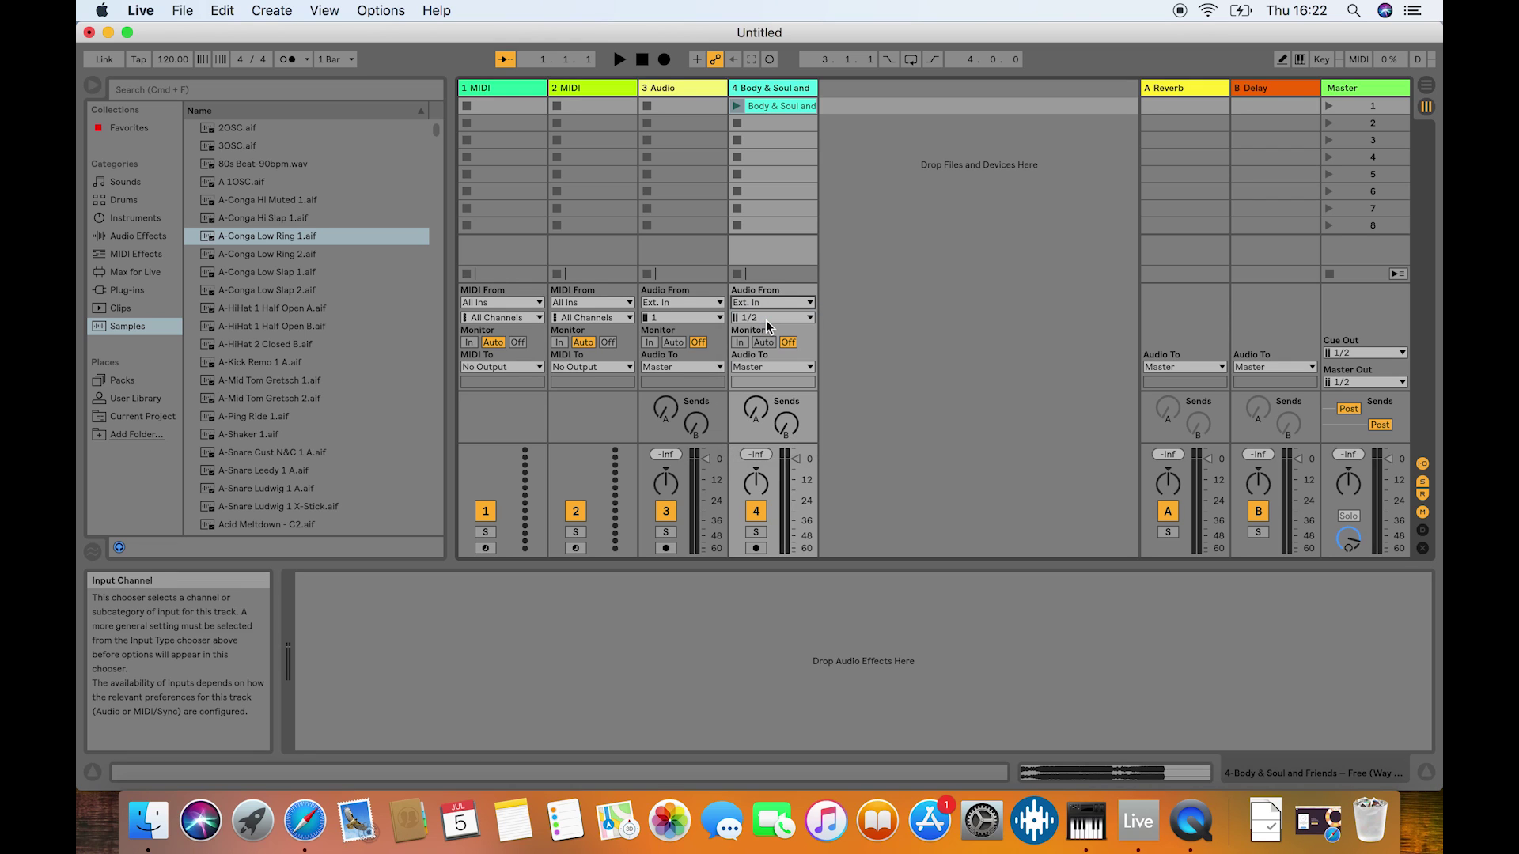
{"action": "left_click", "coordinate": [767, 318]}
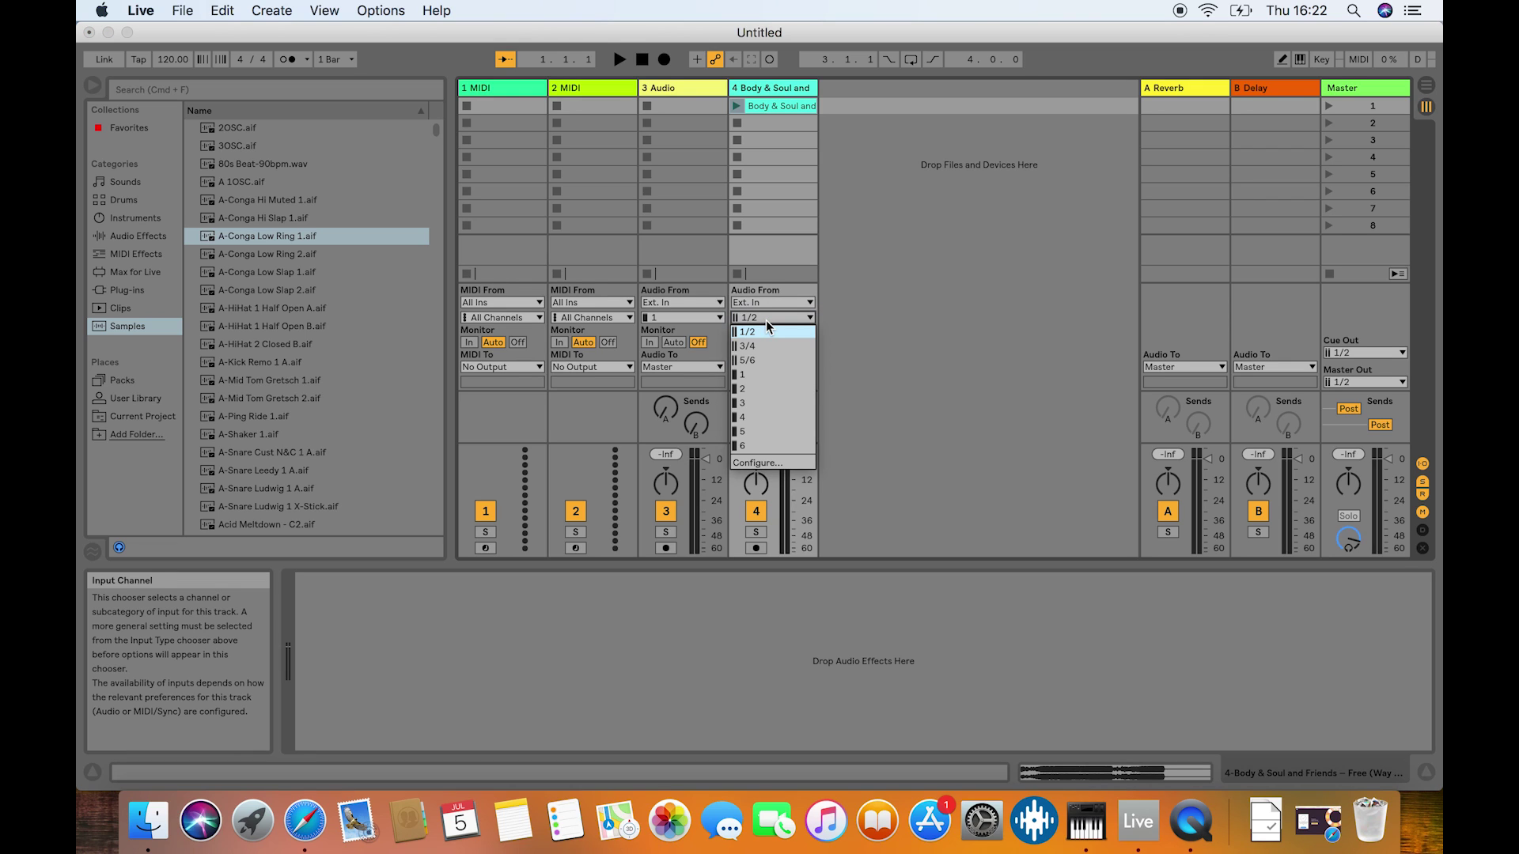
{"action": "left_click", "coordinate": [759, 463]}
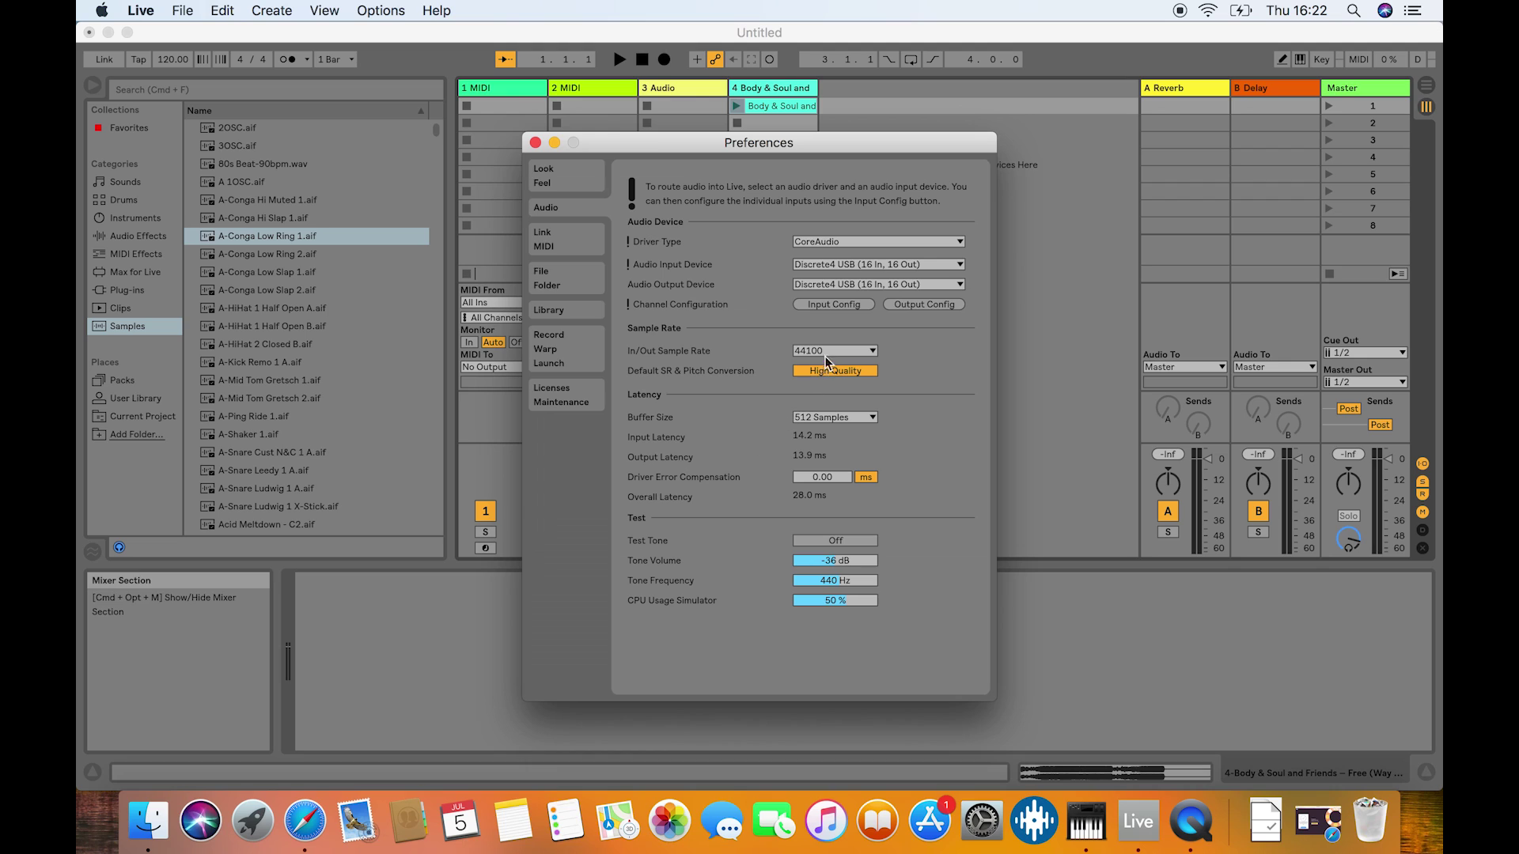
{"action": "left_click", "coordinate": [845, 310]}
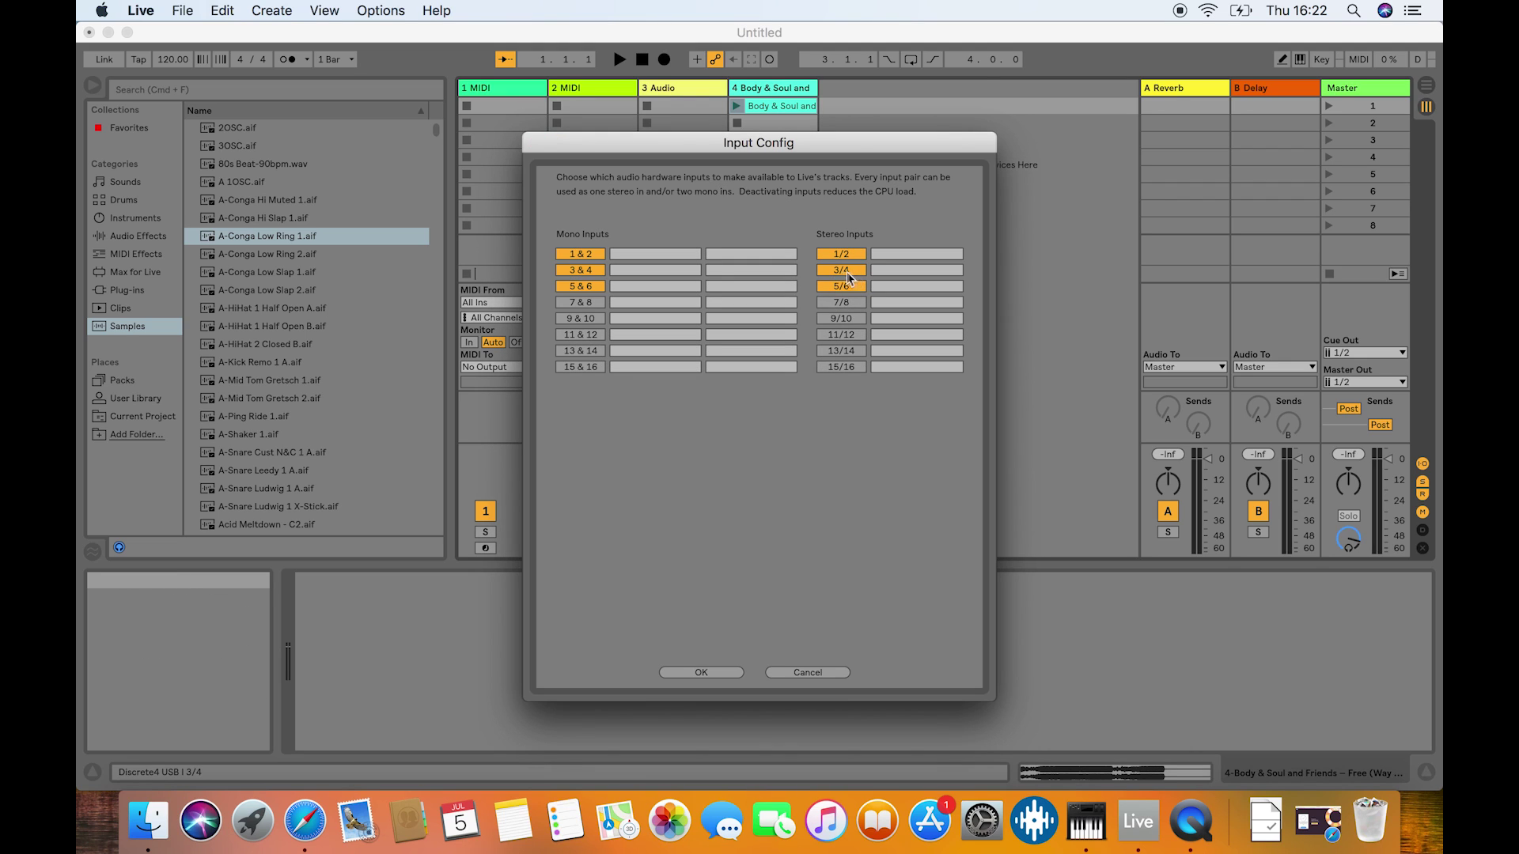
{"action": "left_click", "coordinate": [716, 673]}
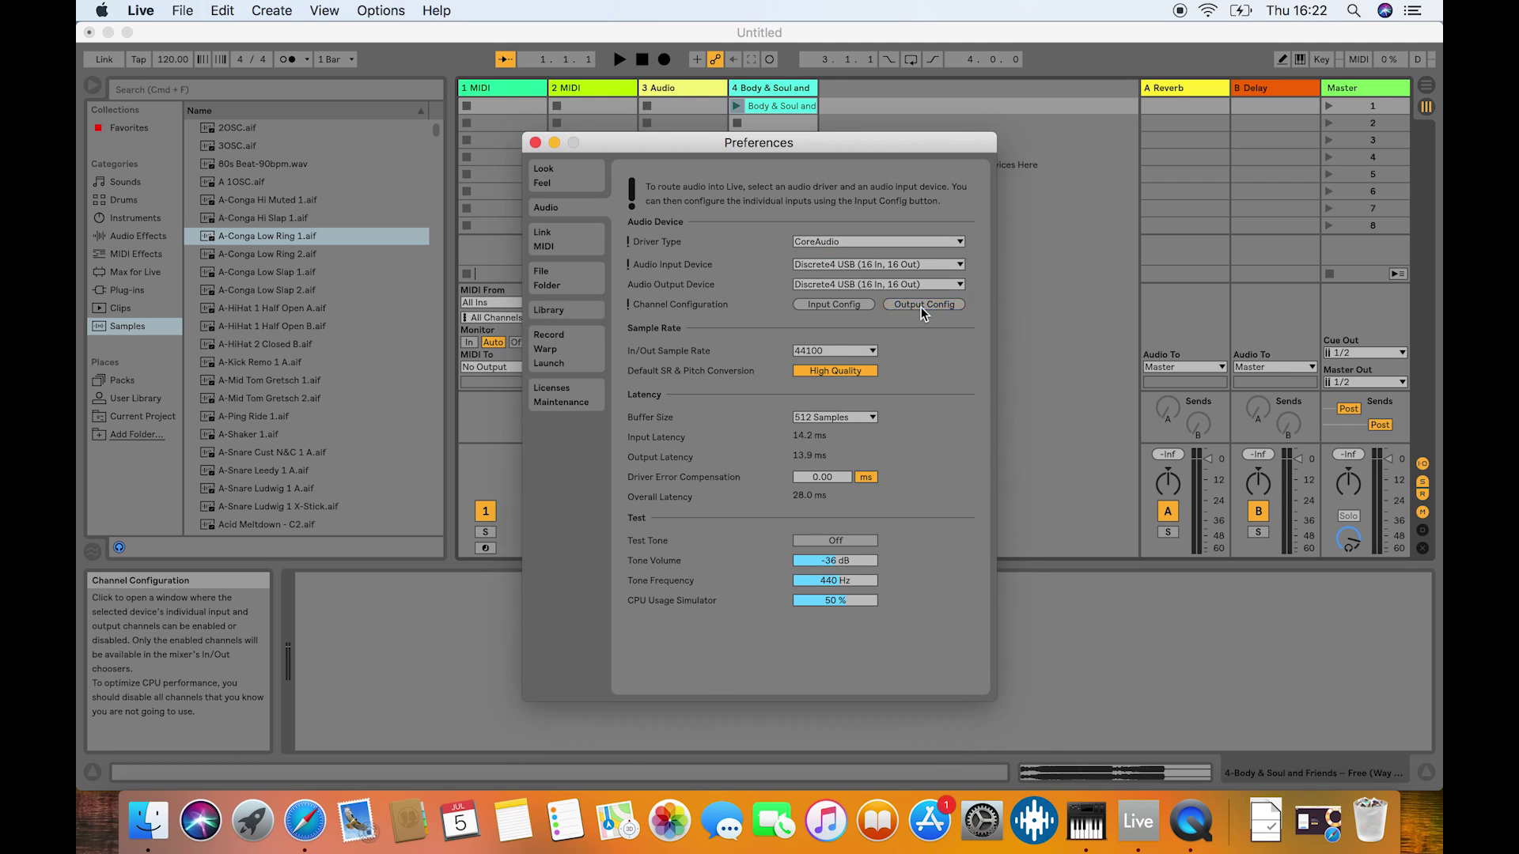
Enable mono outputs 3 & 4 and stereo output 3/4 in the audio output configuration.
{"action": "left_click", "coordinate": [922, 312]}
{"action": "left_click", "coordinate": [587, 270]}
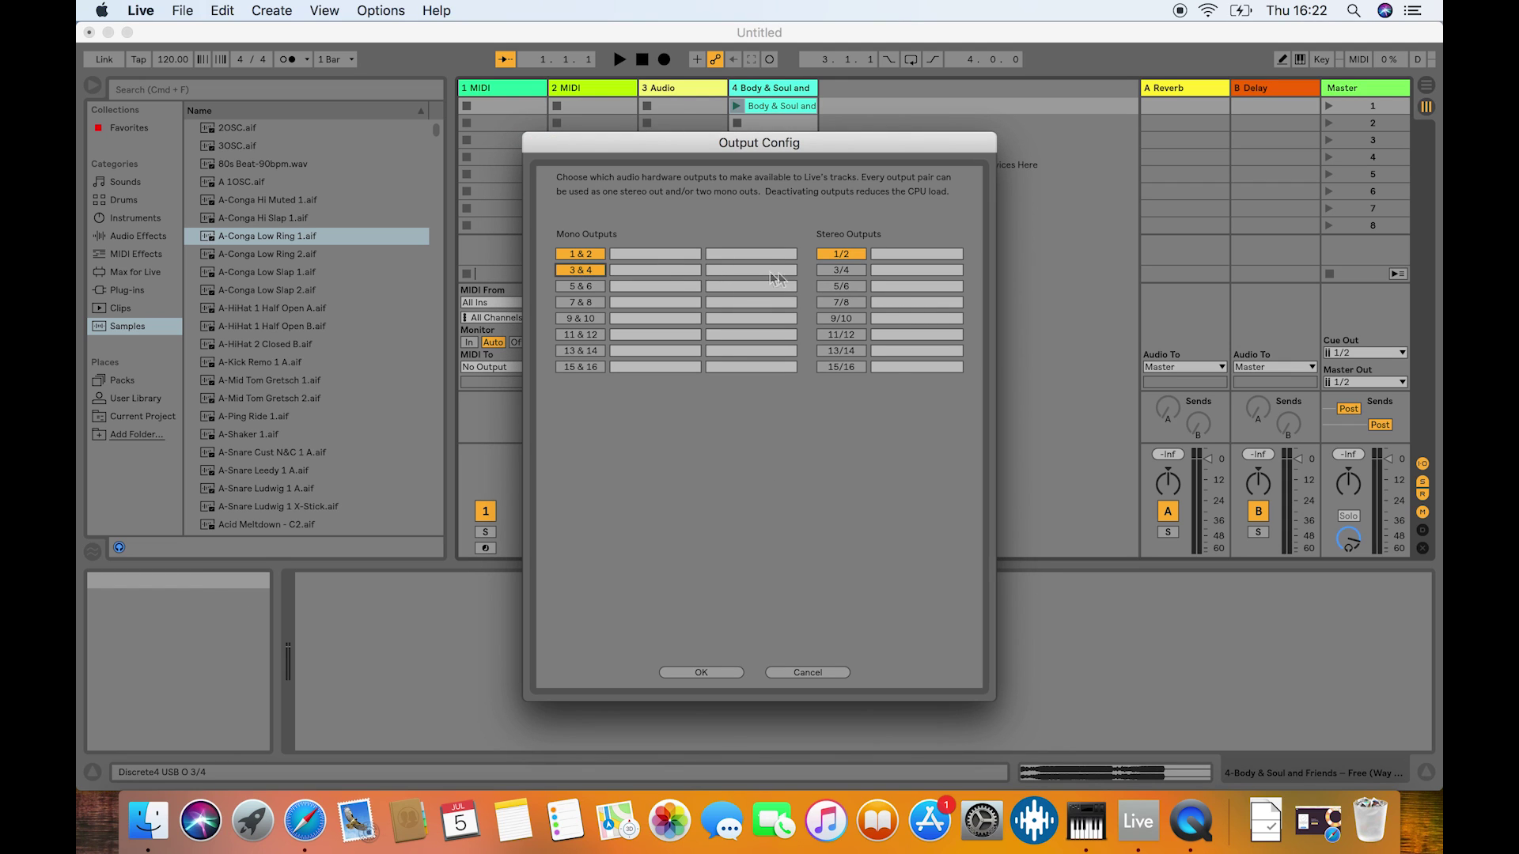
{"action": "left_click", "coordinate": [849, 272]}
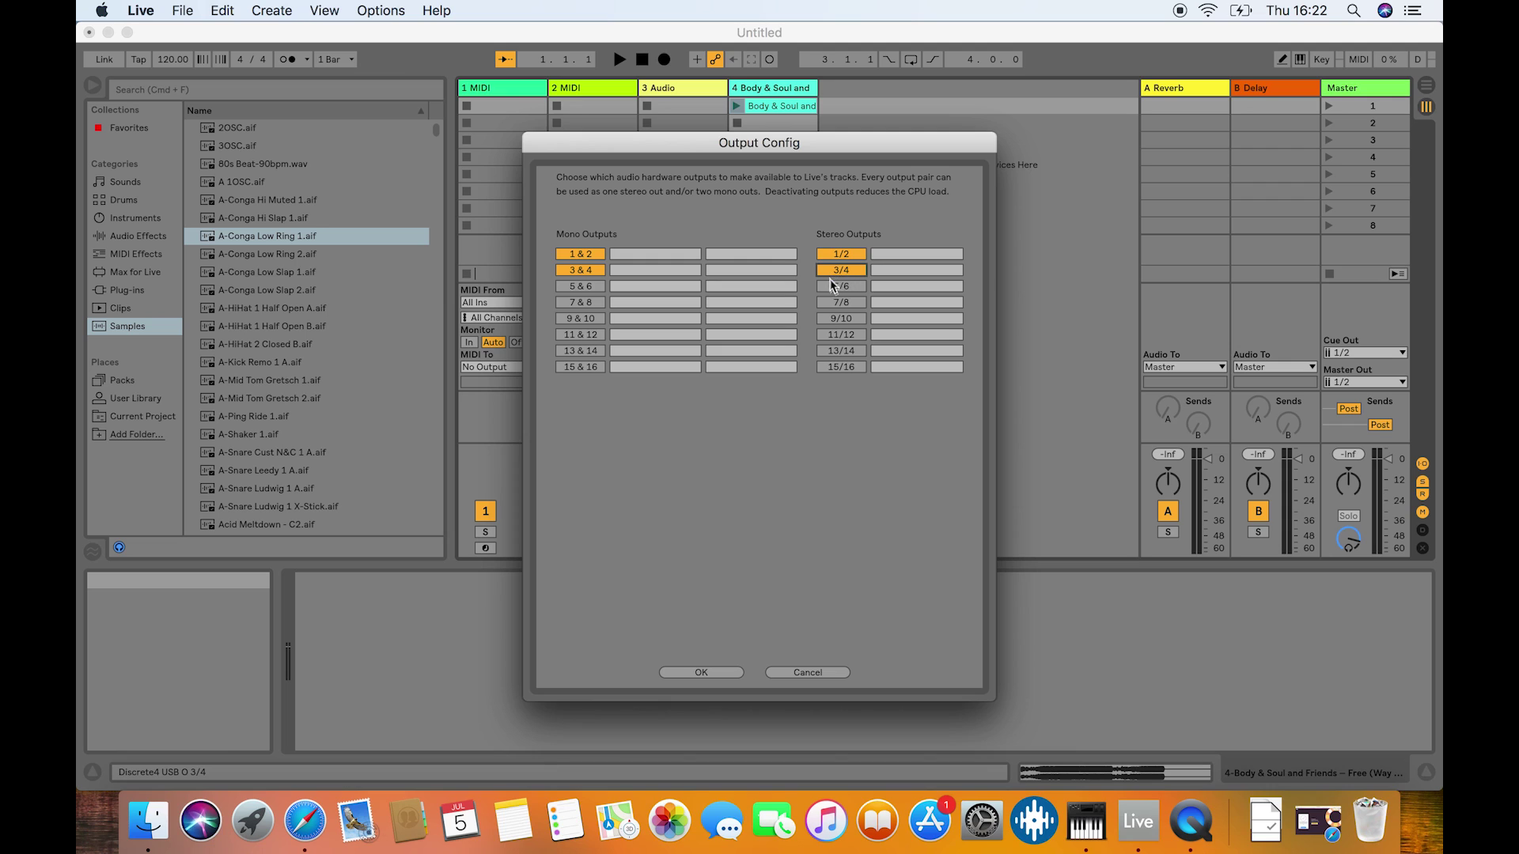
{"action": "left_click", "coordinate": [710, 675]}
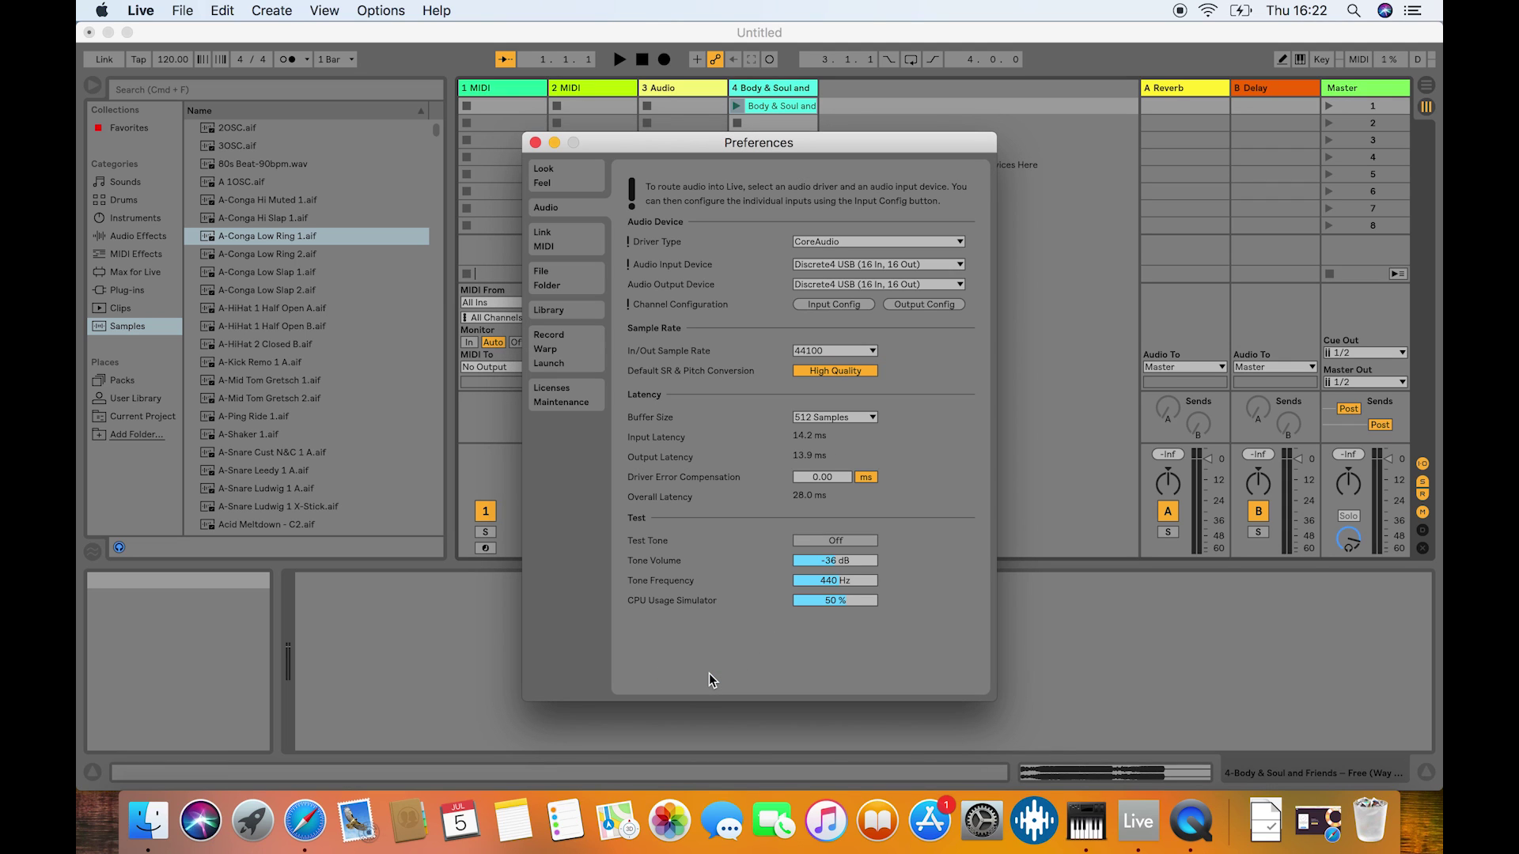
Close the preferences and set track 4's input channel to 3/4, keeping Ext. In as its source.
{"action": "left_click", "coordinate": [536, 144]}
{"action": "left_click", "coordinate": [760, 318]}
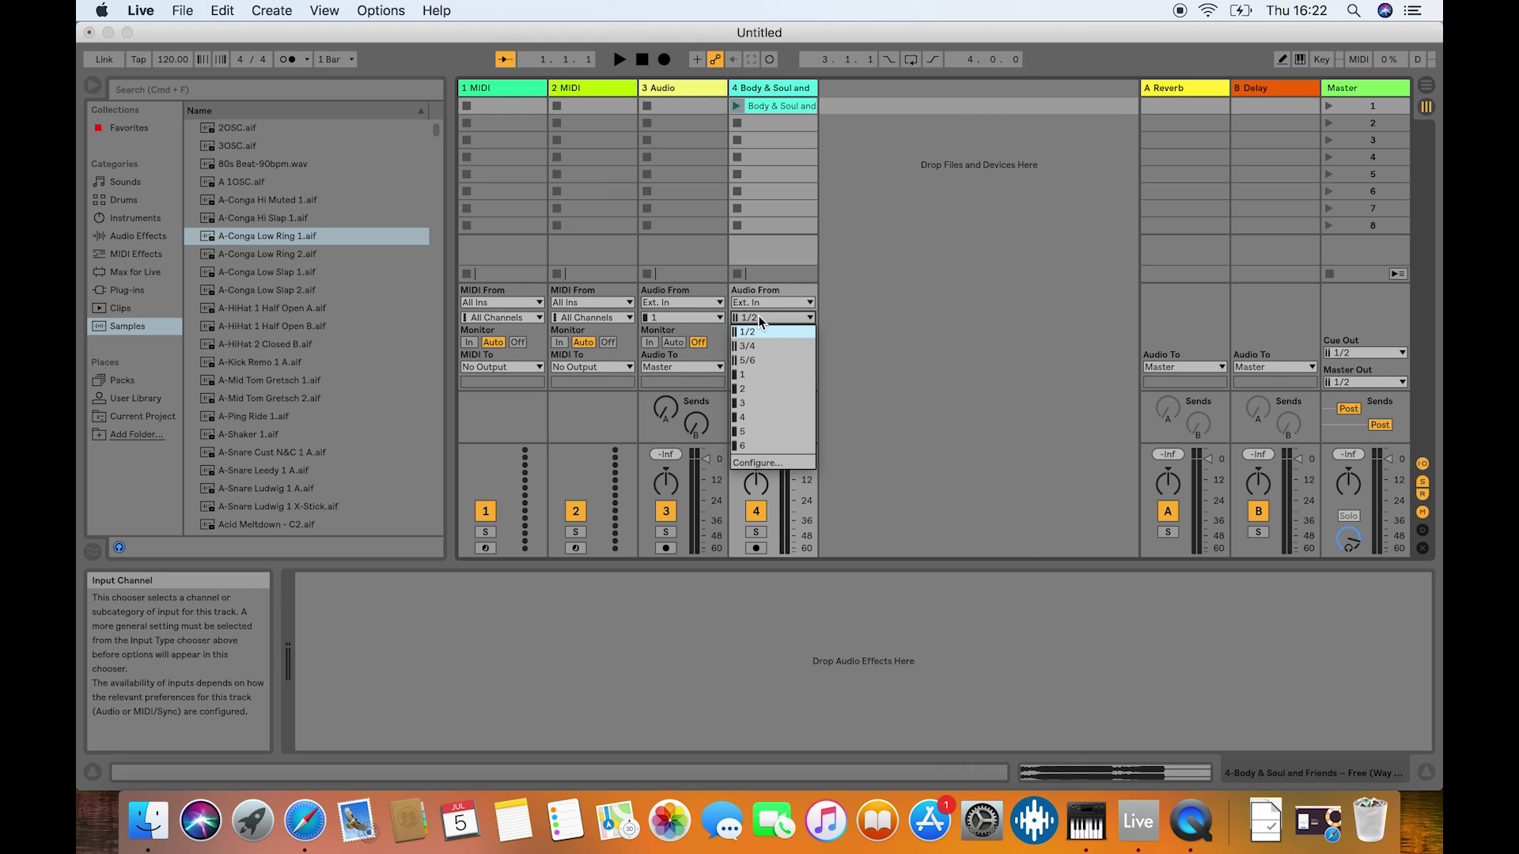
{"action": "left_click", "coordinate": [756, 346]}
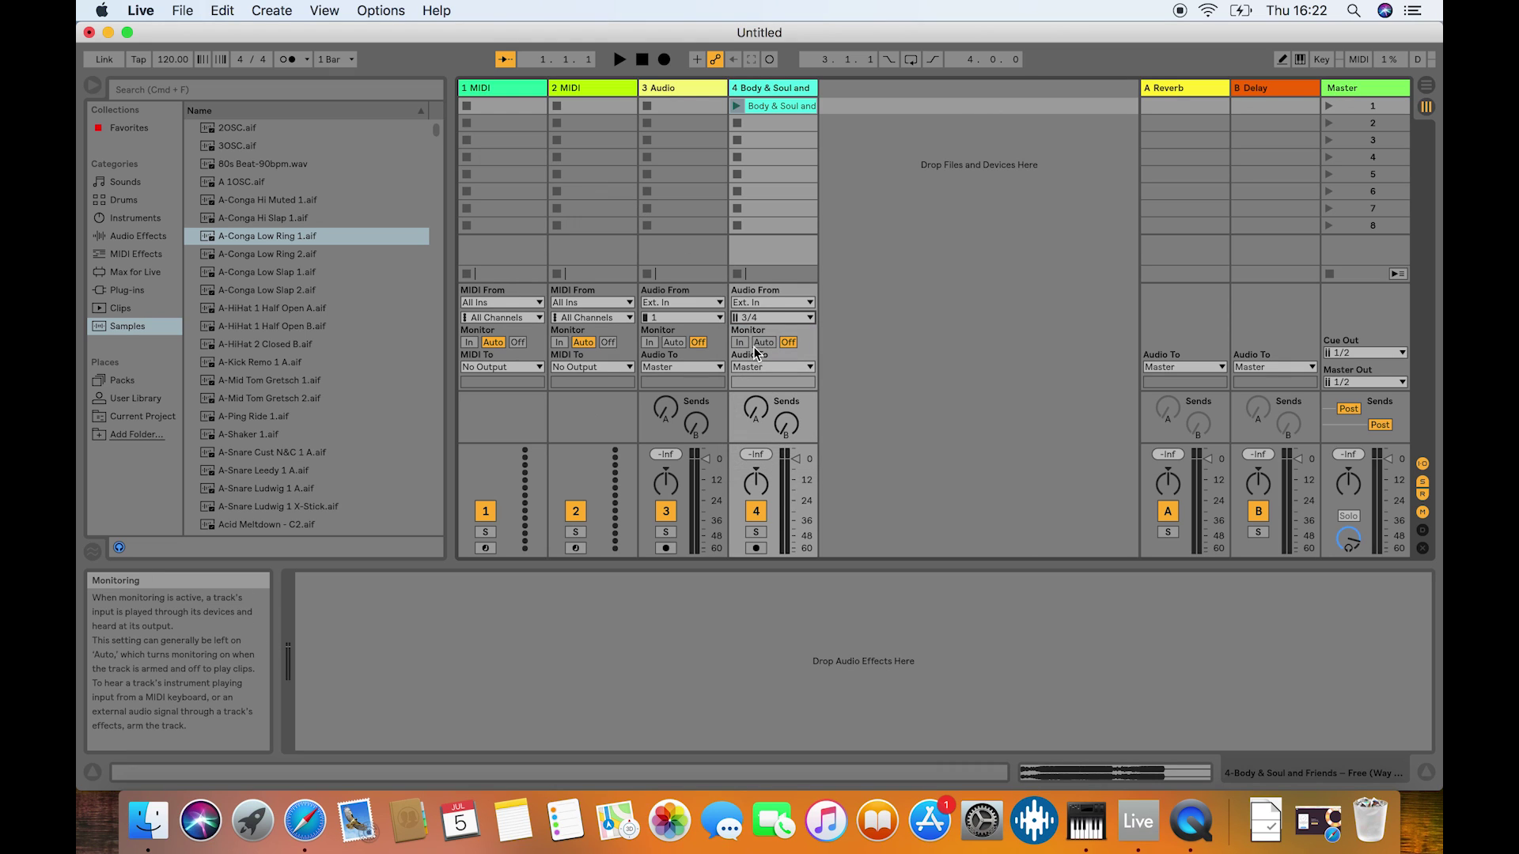
{"action": "left_click", "coordinate": [780, 304]}
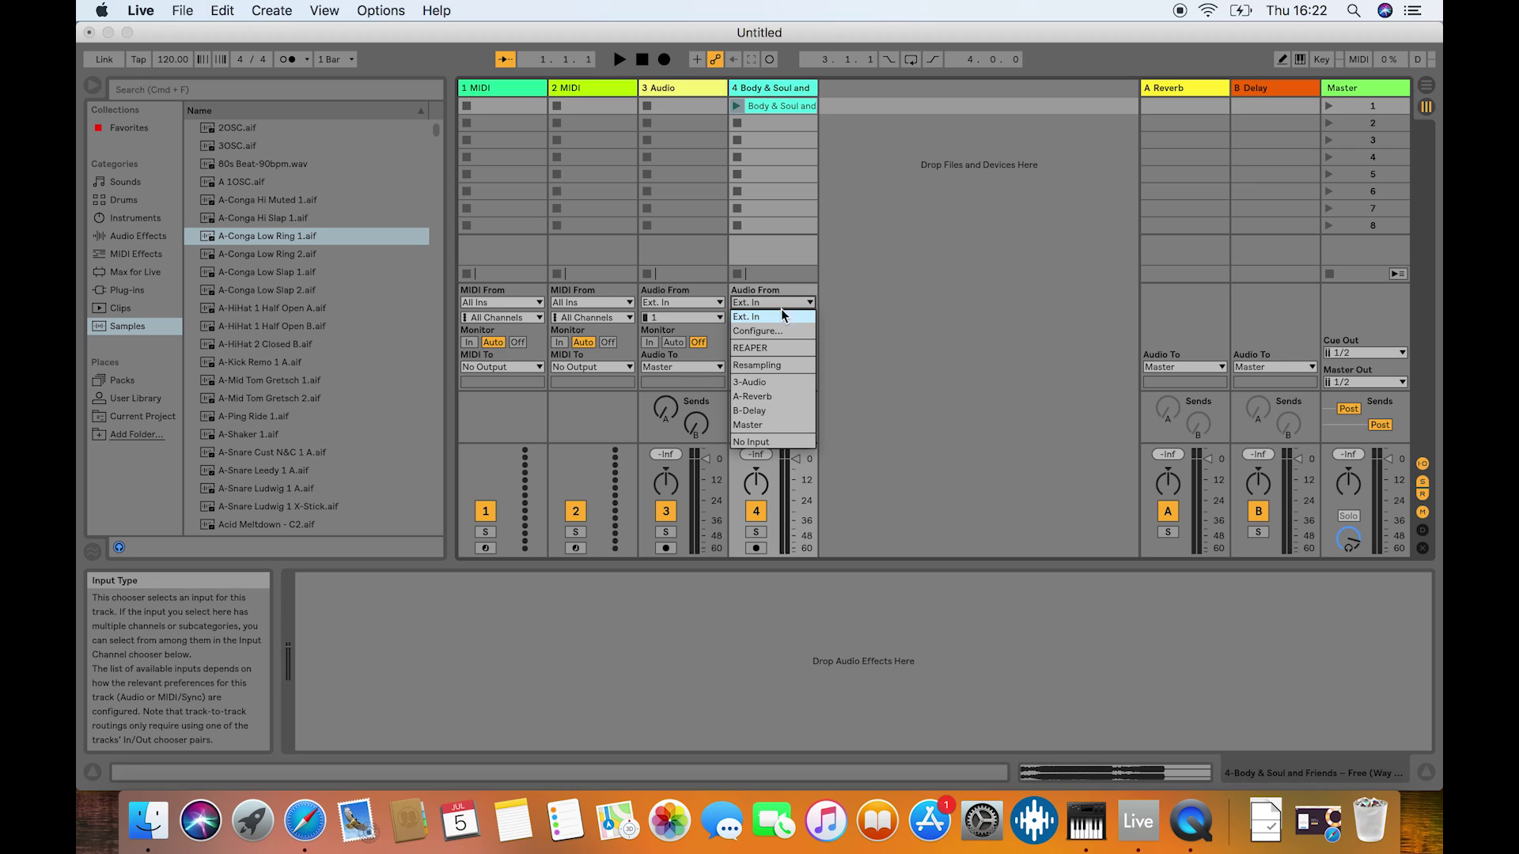
{"action": "left_click", "coordinate": [779, 316]}
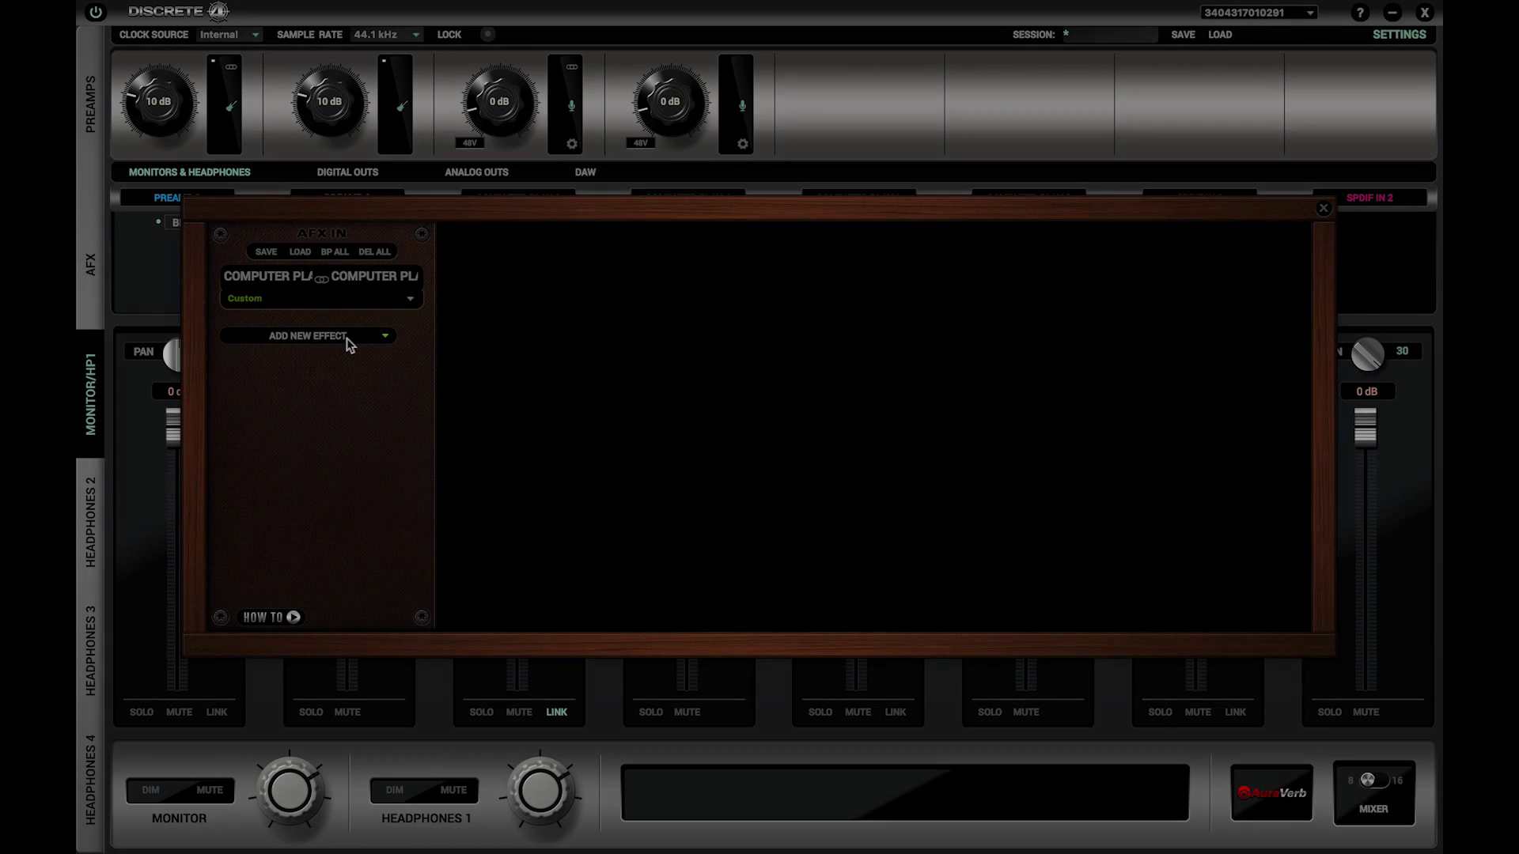
In the Discrete 4 control panel, add the Liverpool vintage compressor and the NEU-W492 vintage EQ to the linked computer playback AFX channels.
{"action": "left_click", "coordinate": [347, 338]}
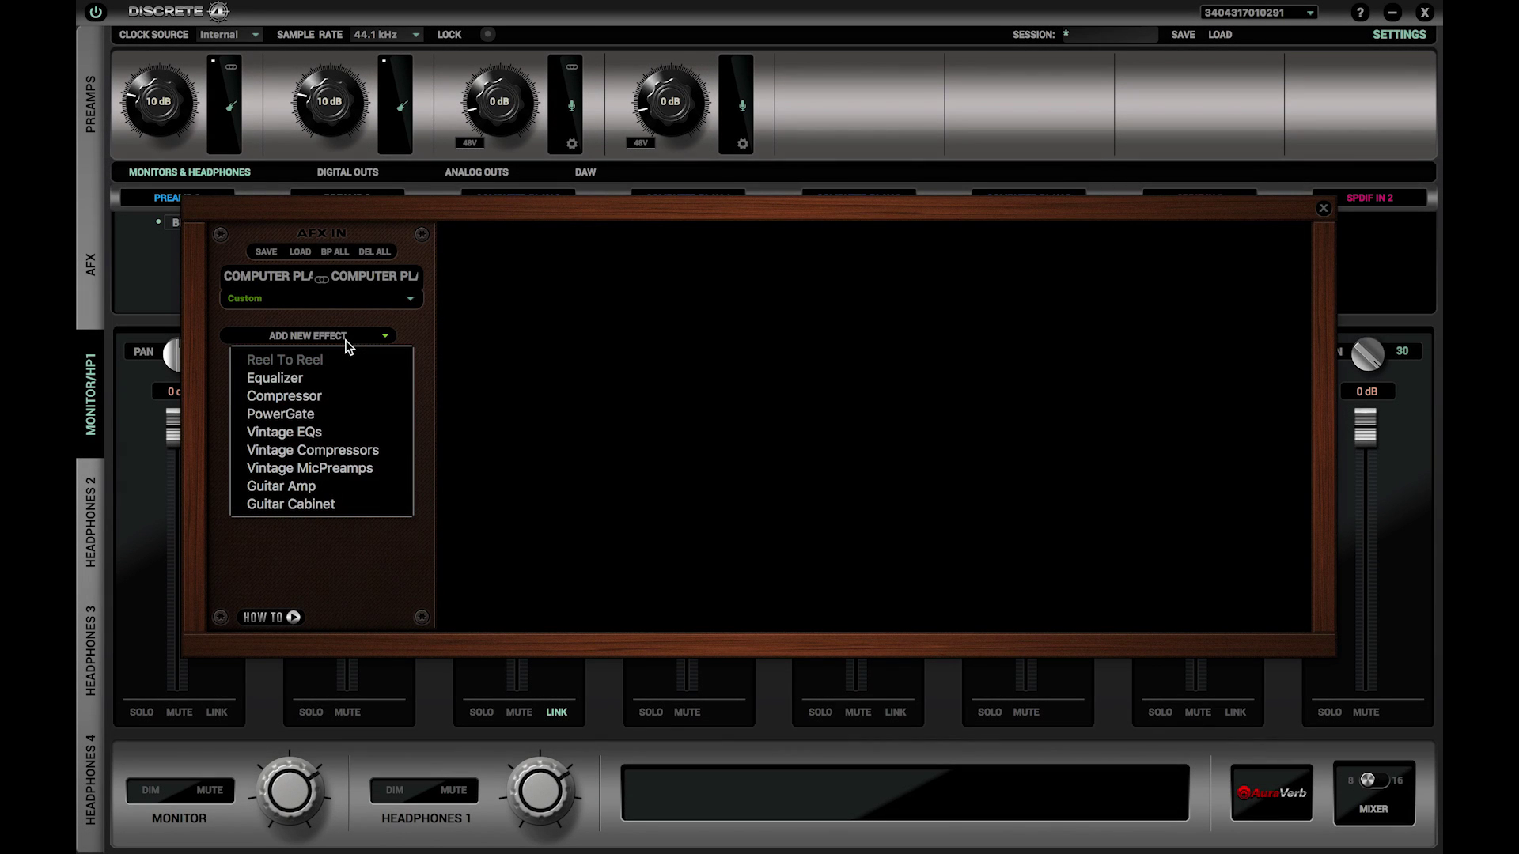
{"action": "mouse_move", "coordinate": [350, 457]}
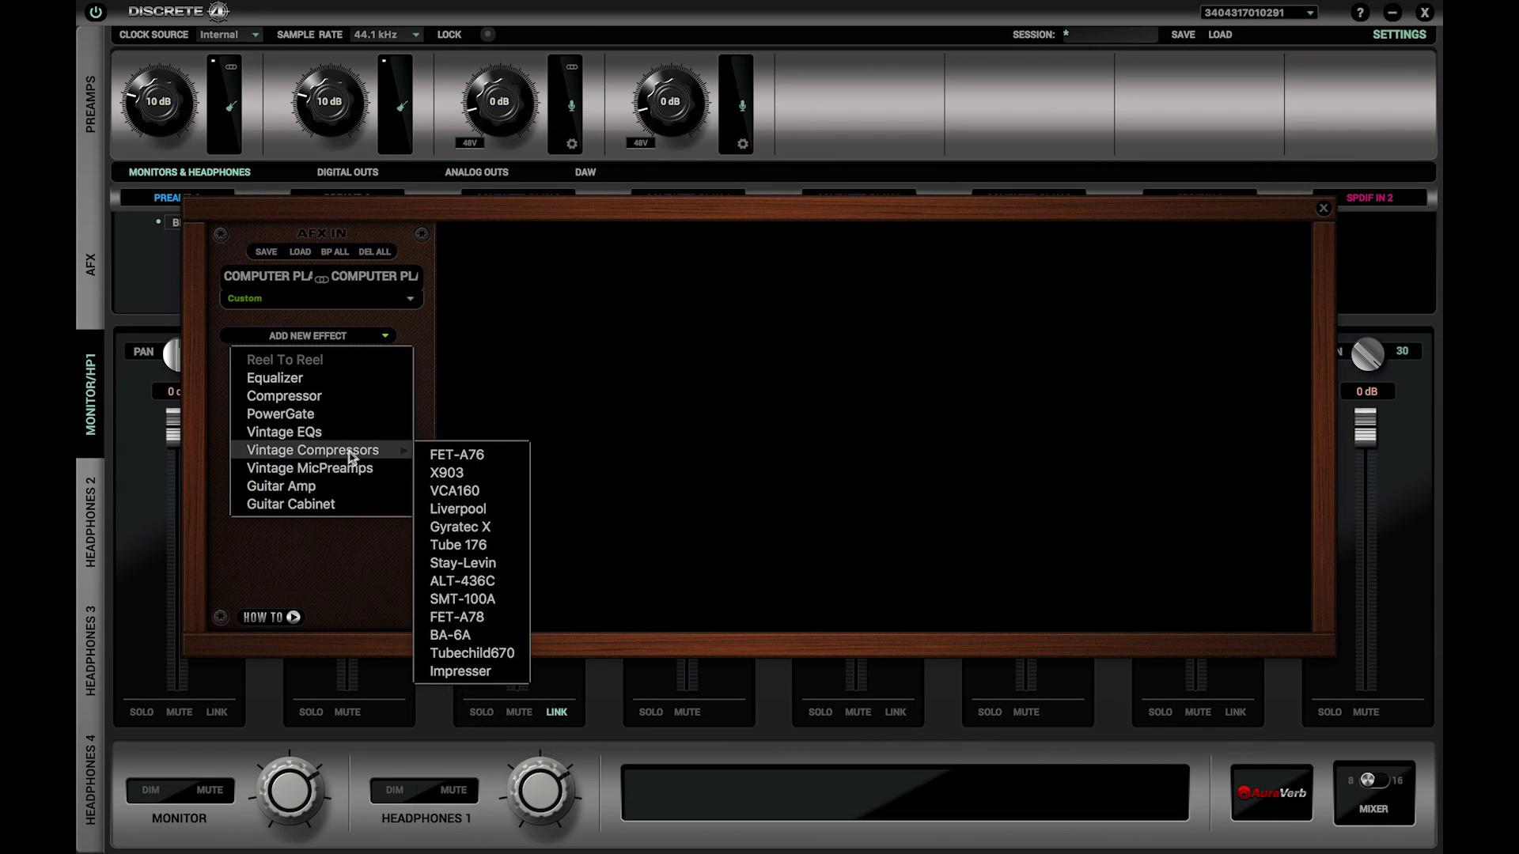
{"action": "left_click", "coordinate": [457, 509]}
{"action": "left_click", "coordinate": [362, 372]}
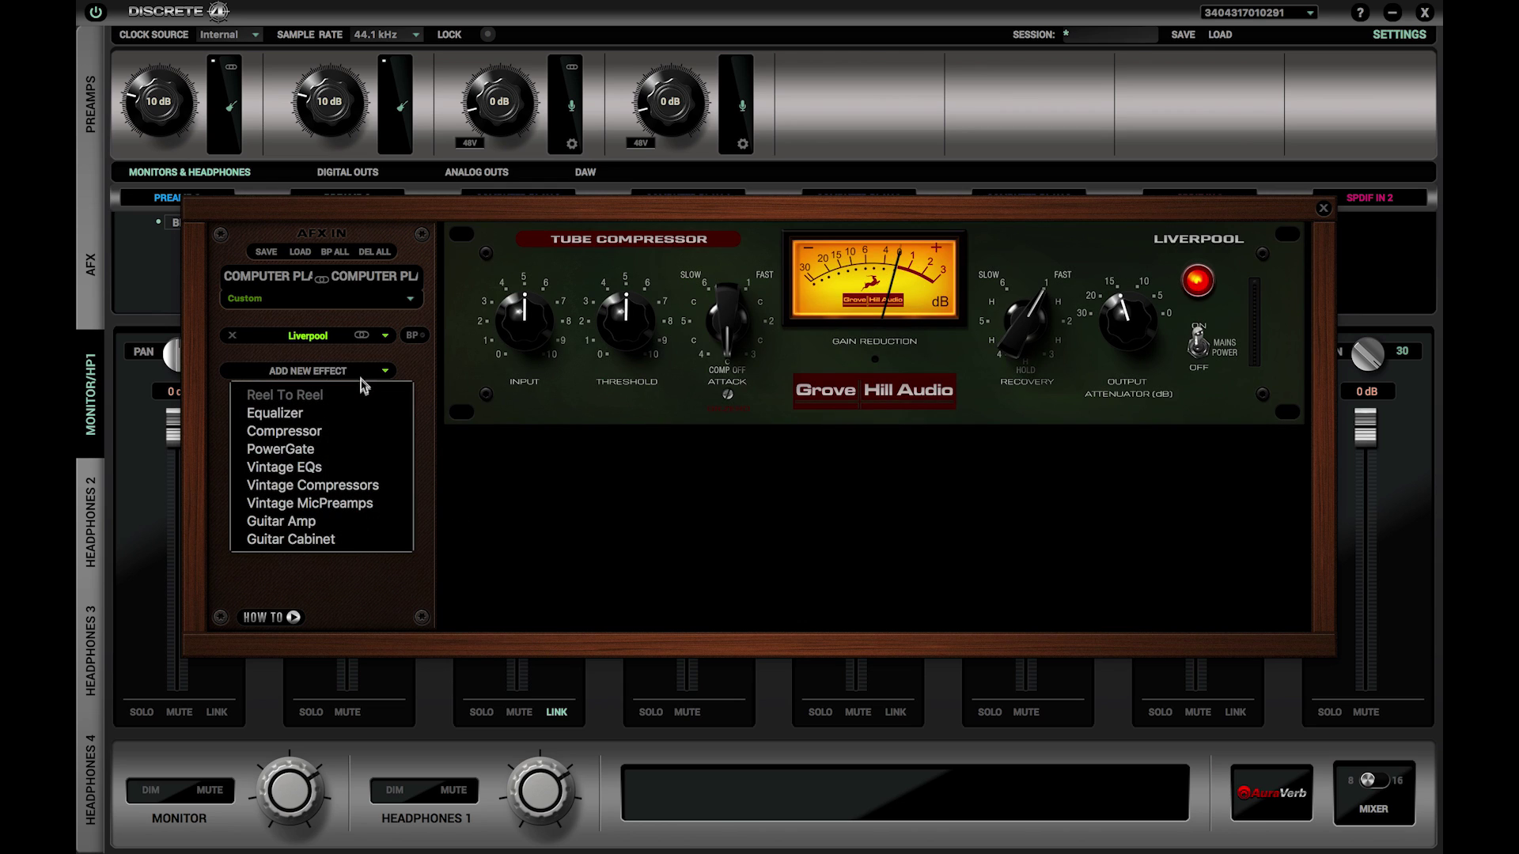
{"action": "mouse_move", "coordinate": [358, 468]}
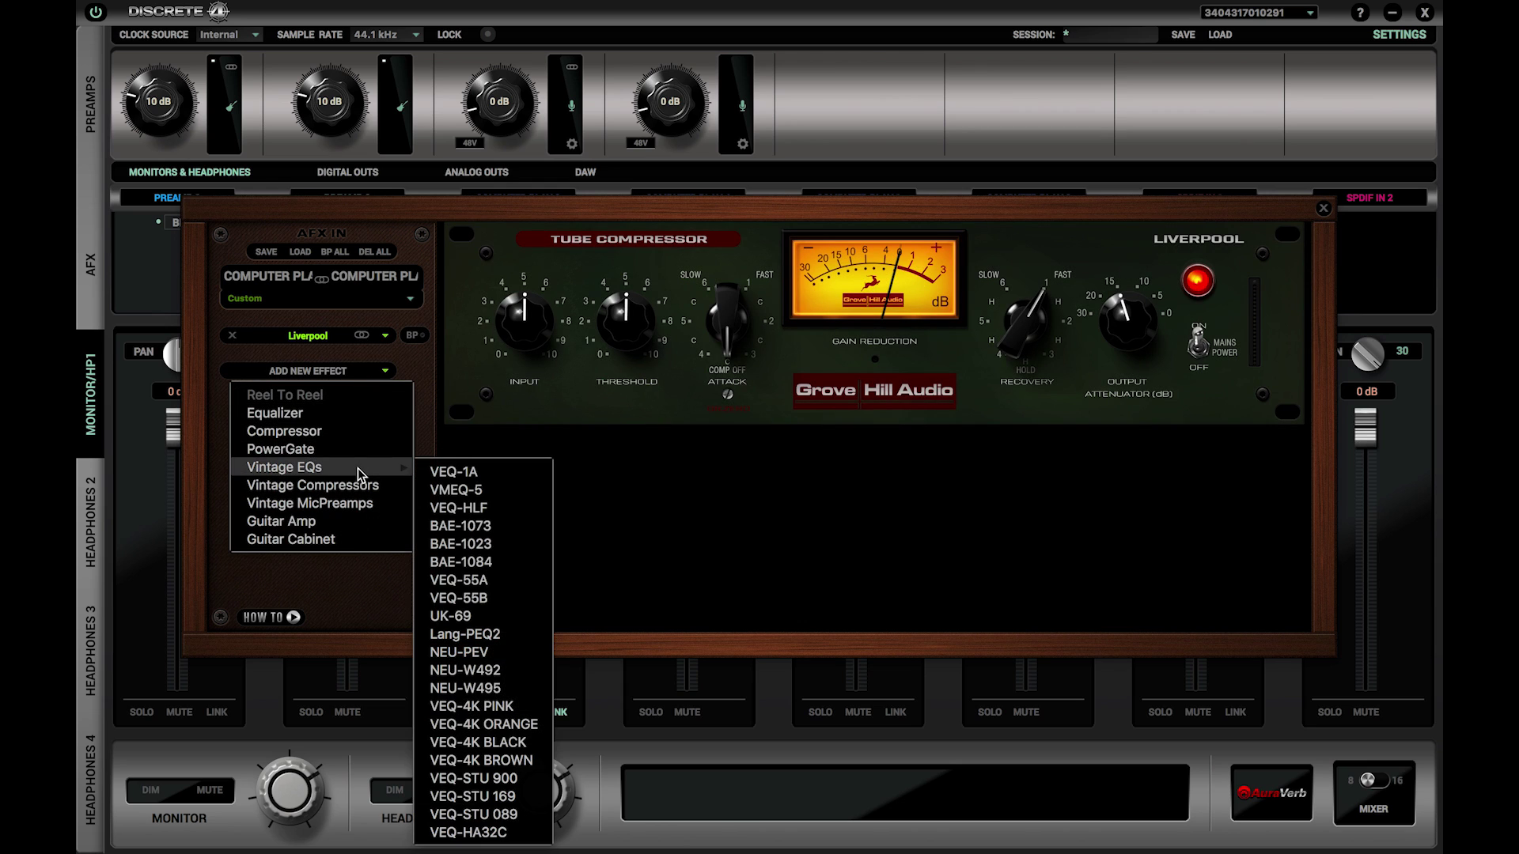
{"action": "left_click", "coordinate": [494, 671]}
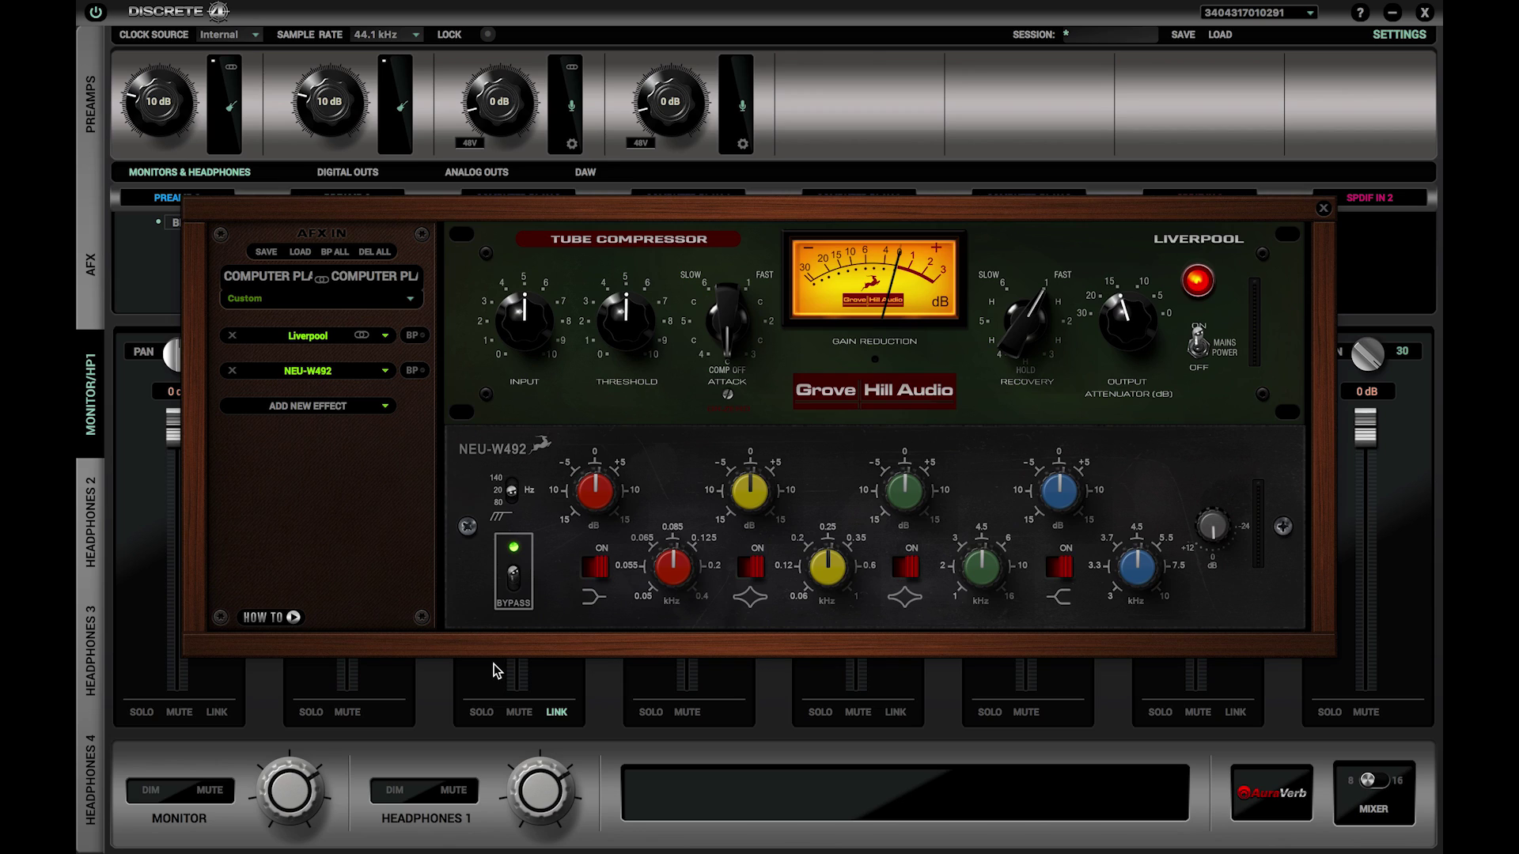